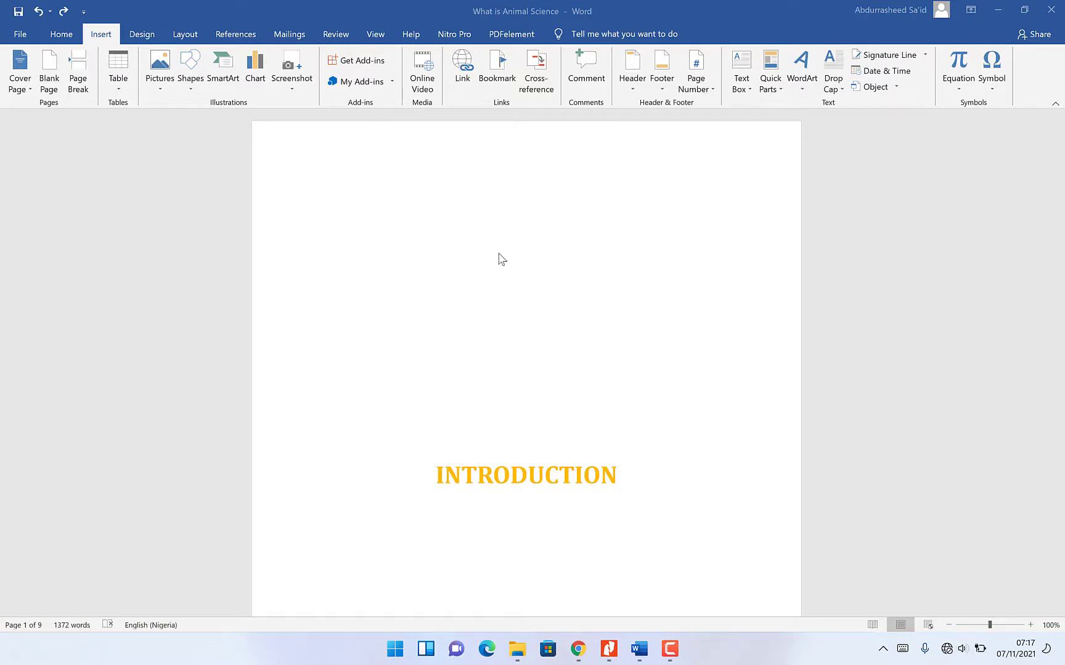
Try adding Plain Number 2 page numbers at the bottom of the page, review the numbering, and leave the footer
scroll(495, 274, "down", 8)
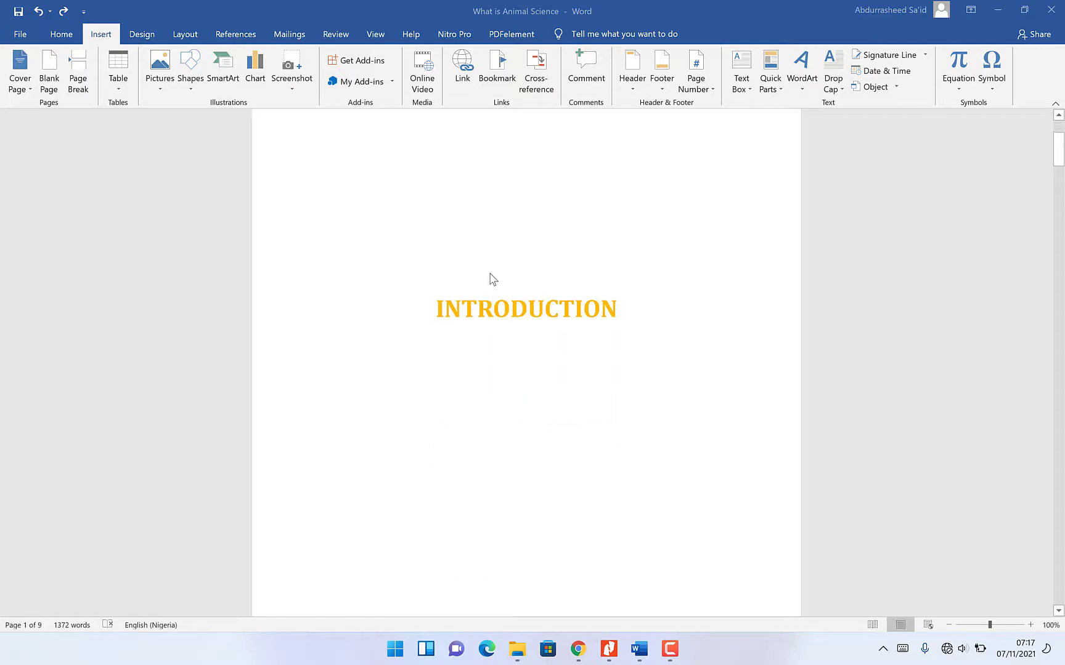
scroll(493, 278, "down", 4)
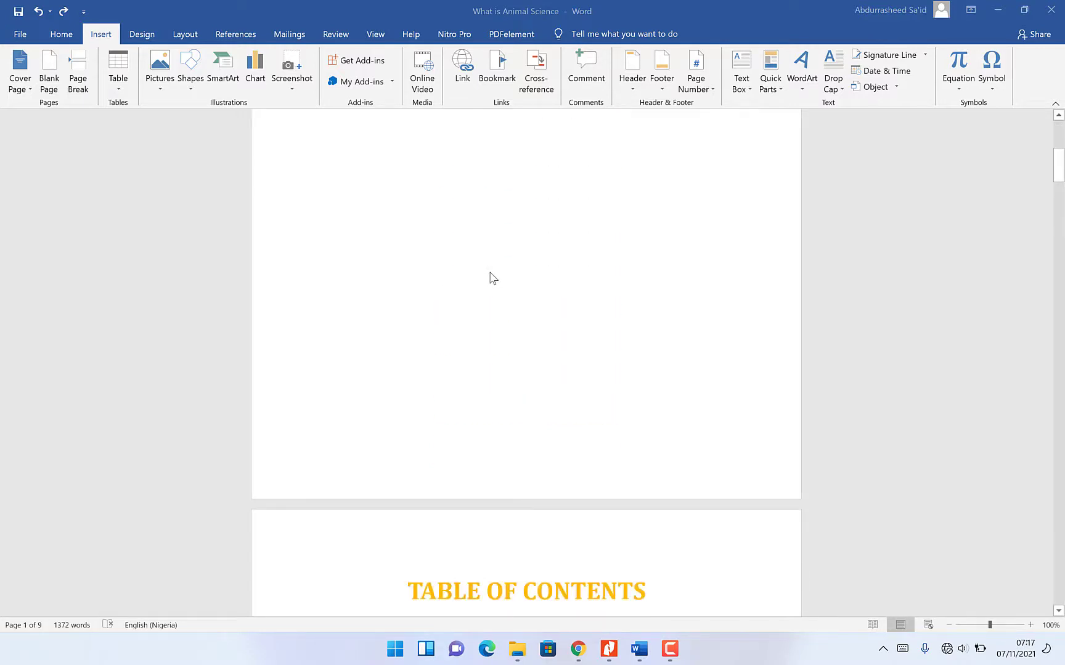
scroll(494, 275, "up", 5)
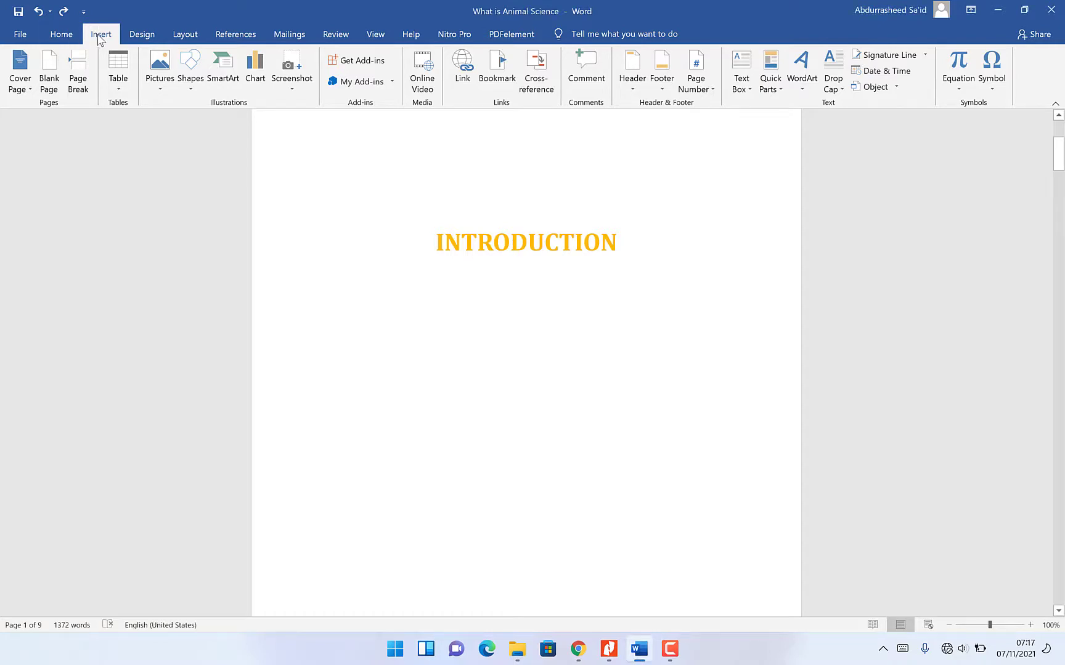
left_click(708, 86)
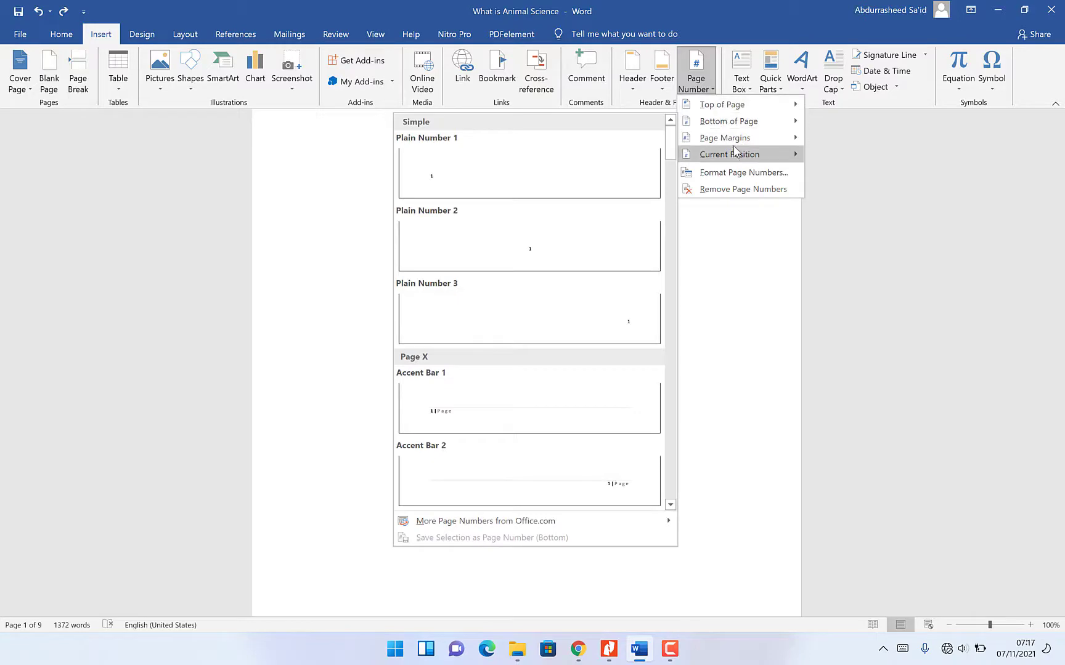
mouse_move(736, 151)
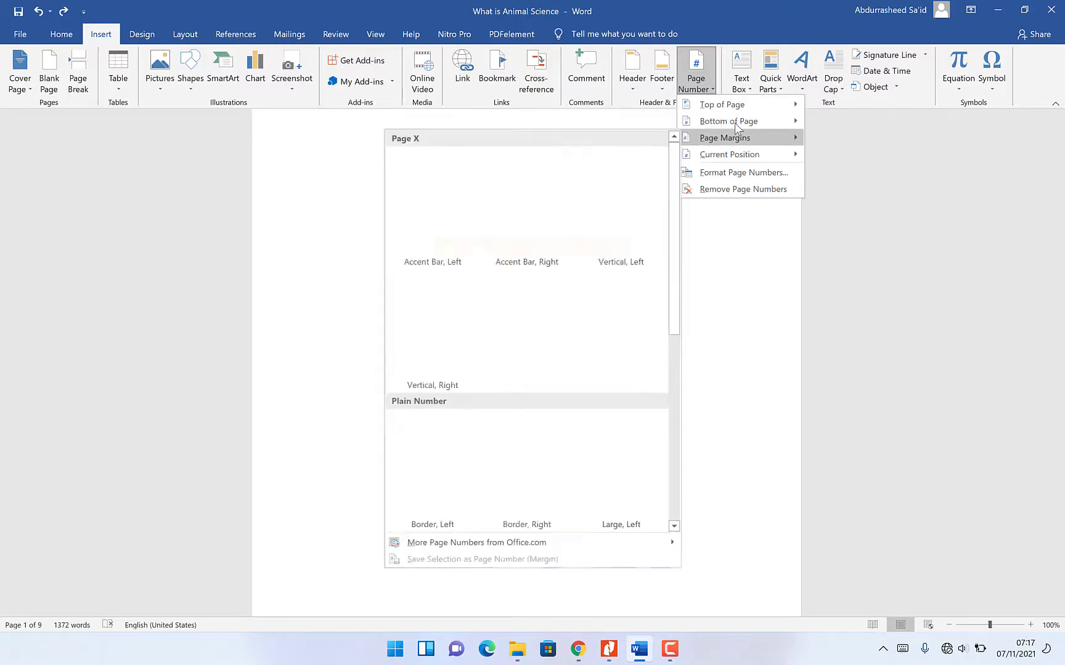
mouse_move(735, 122)
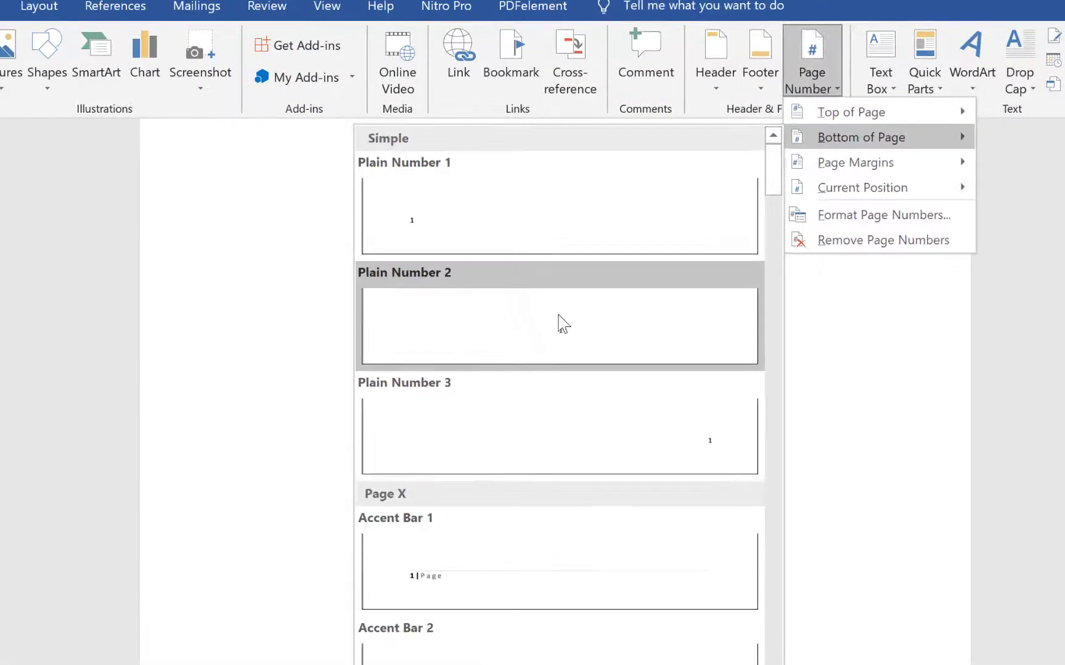
left_click(528, 252)
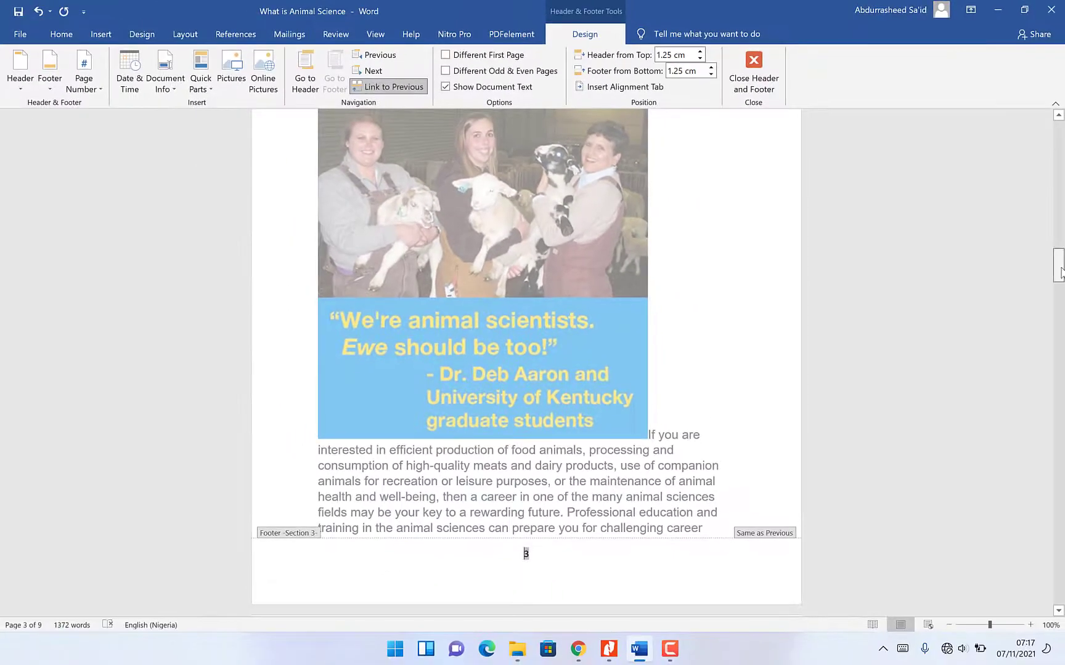
left_click_drag(1062, 265, 1063, 136)
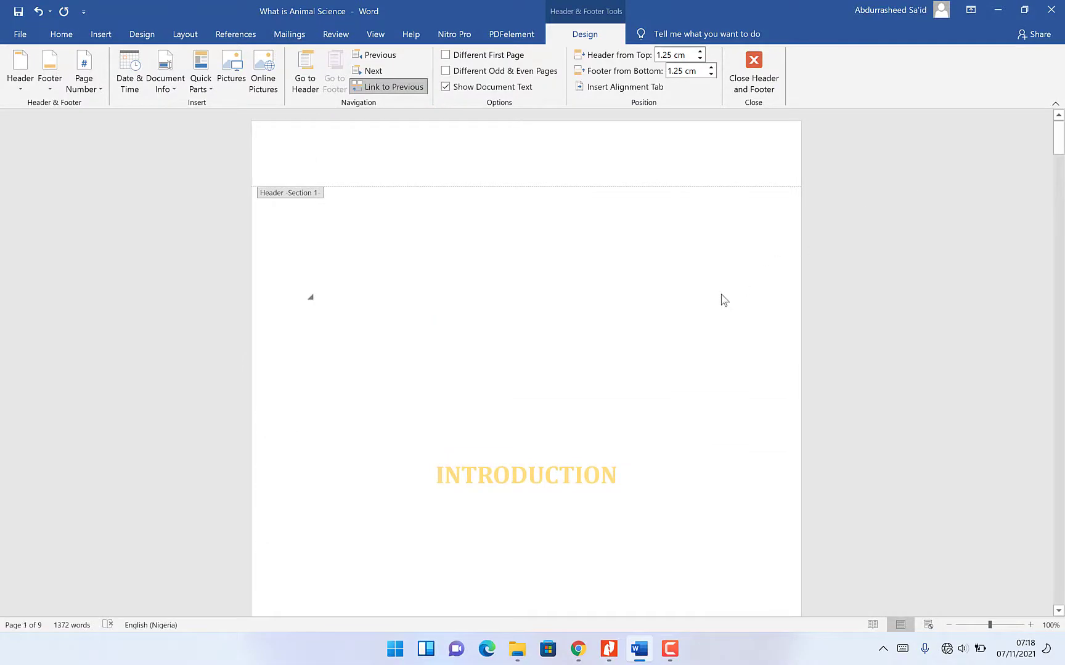
left_click(754, 68)
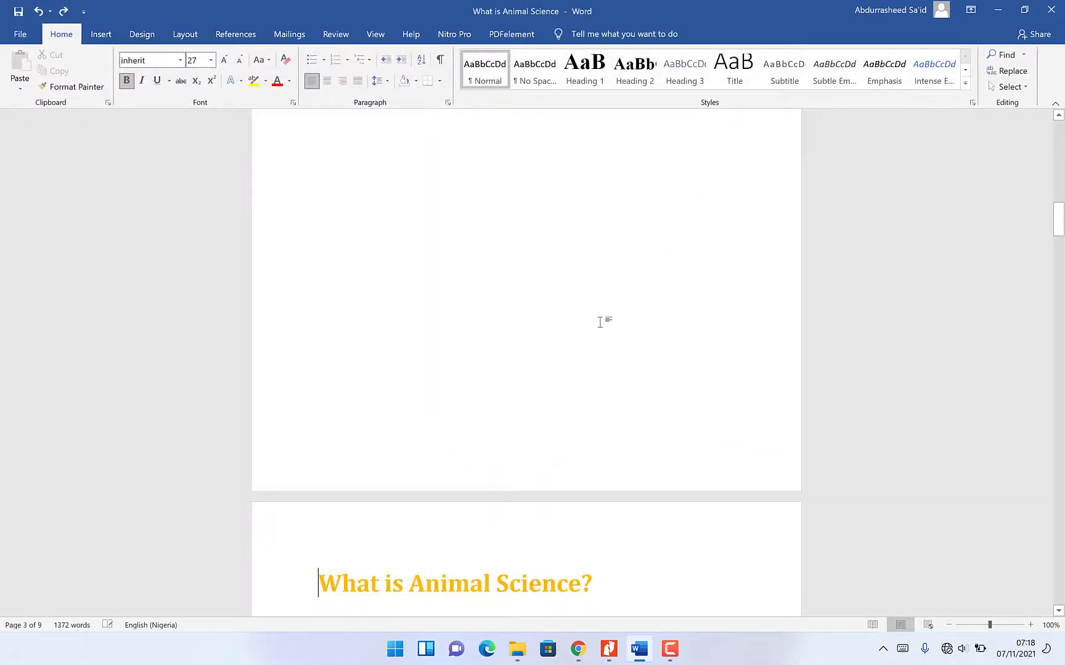
Look through the introduction page, the table of contents page and the page where the "What is Animal Science?" text starts
scroll(599, 321, "up", 15)
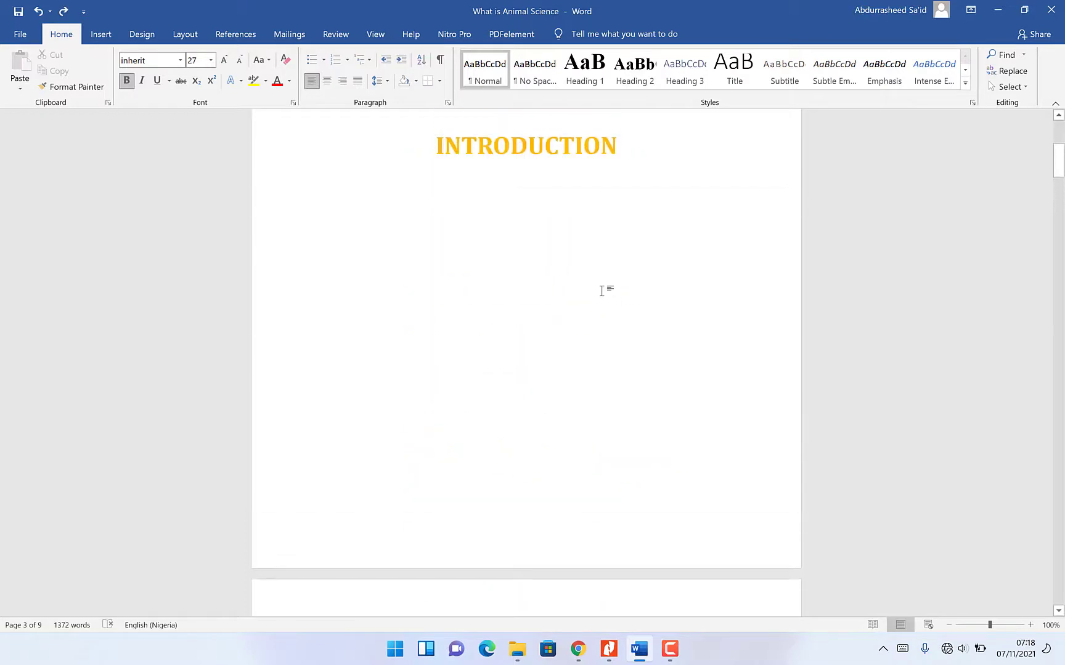
scroll(600, 290, "up", 5)
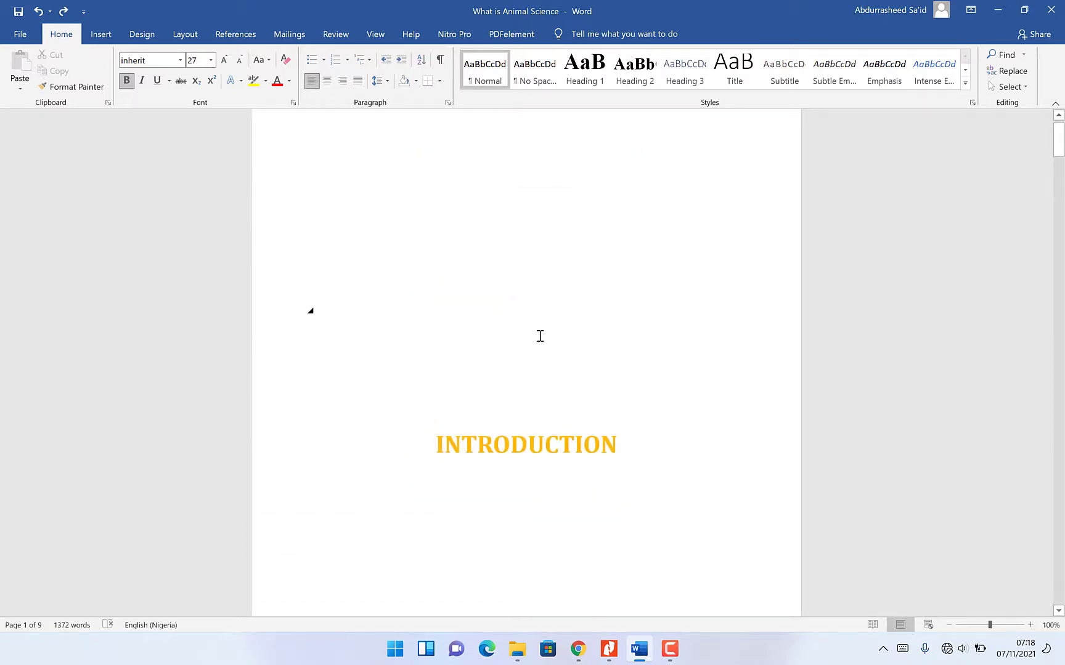
scroll(539, 336, "down", 10)
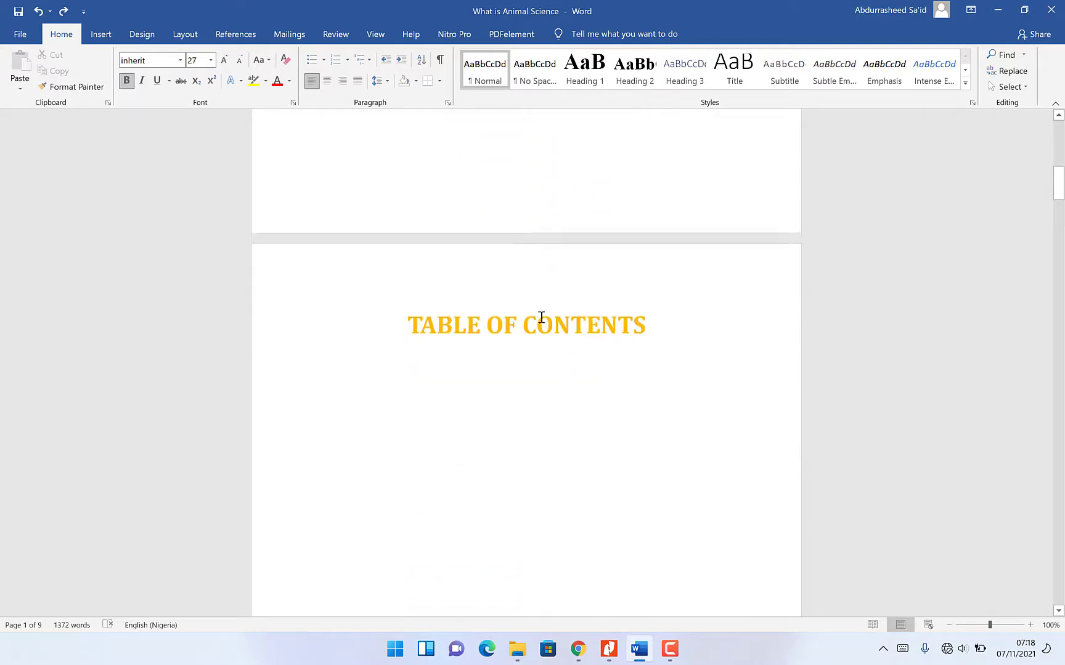
scroll(541, 317, "down", 2)
scroll(520, 297, "down", 7)
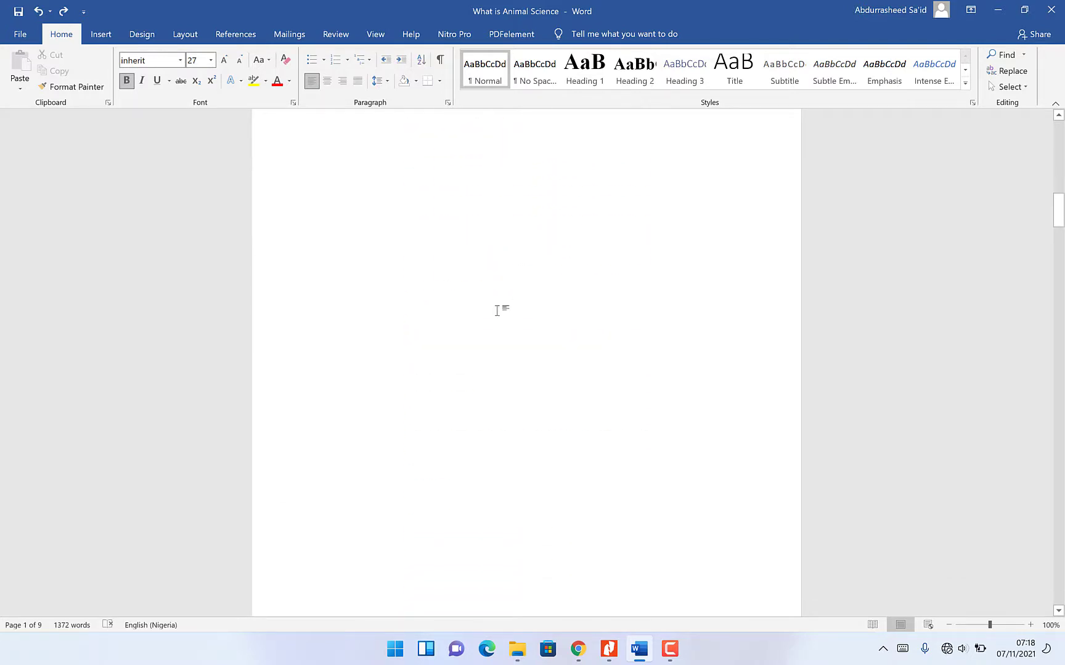
scroll(523, 292, "down", 1)
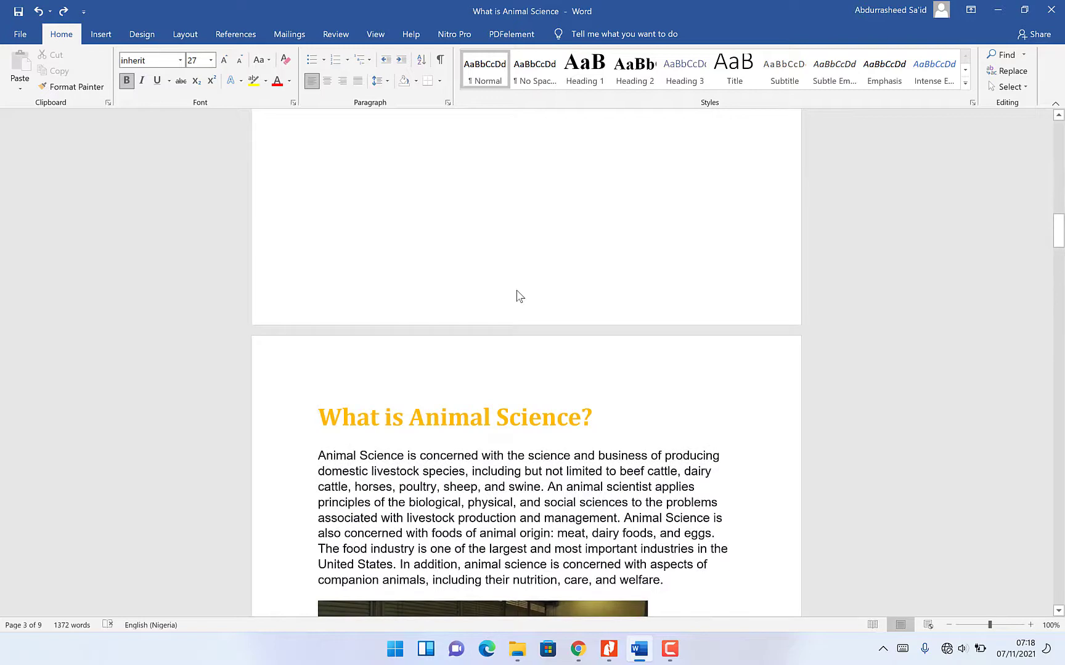
scroll(522, 300, "down", 2)
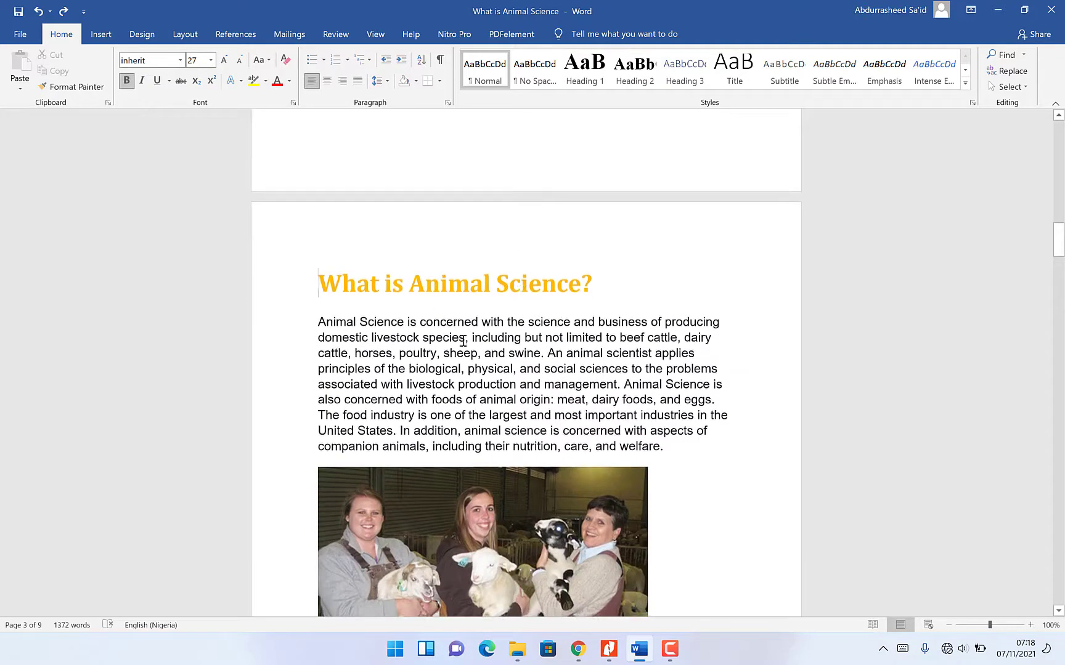
scroll(454, 345, "down", 4)
scroll(418, 349, "up", 5)
Insert a Next Page section break directly before the "What is Animal Science?" heading
left_click(313, 335)
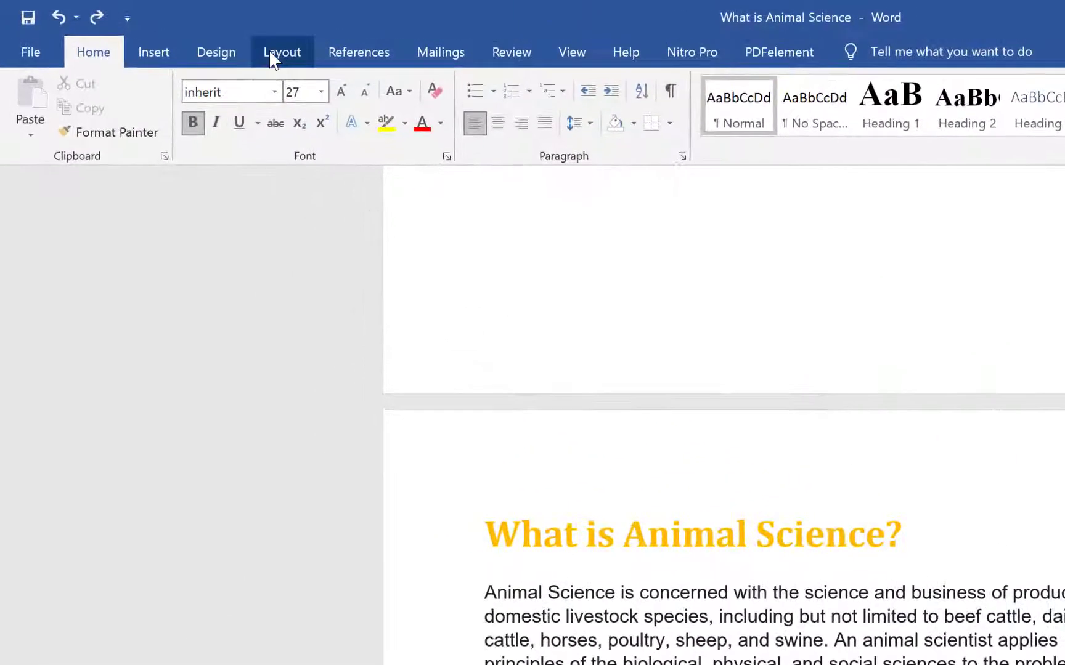
left_click(177, 34)
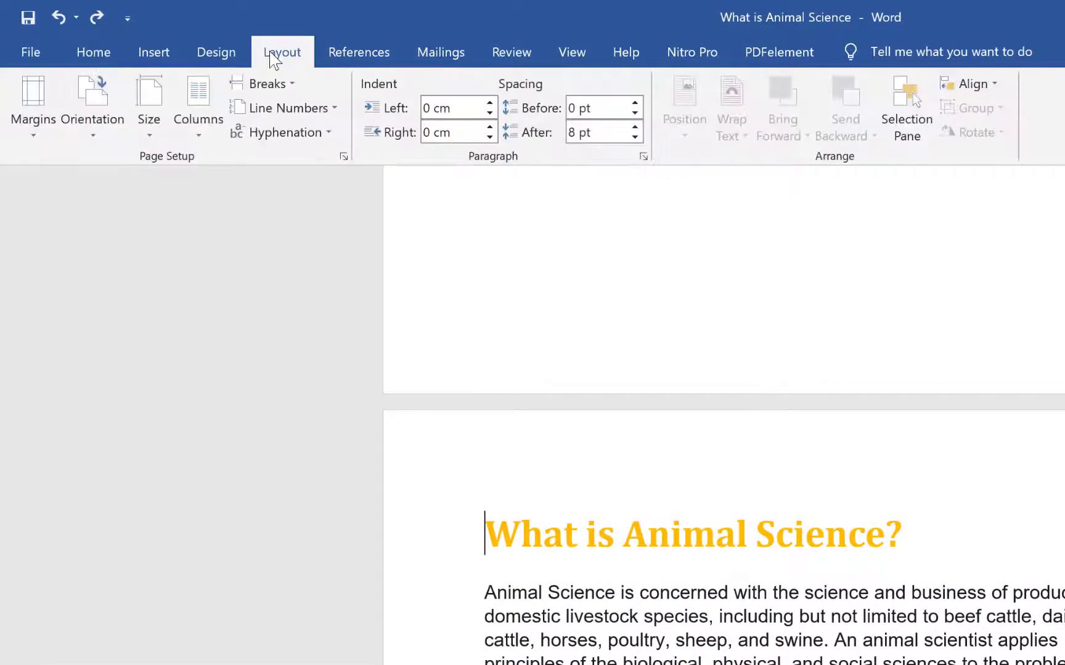
left_click(292, 85)
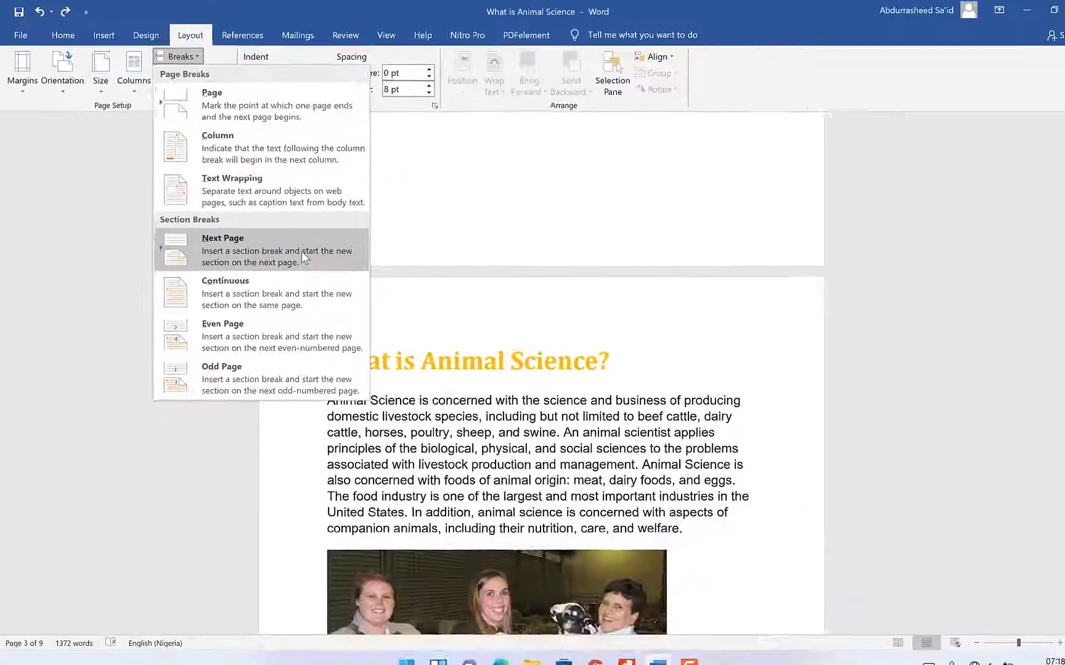
left_click(301, 251)
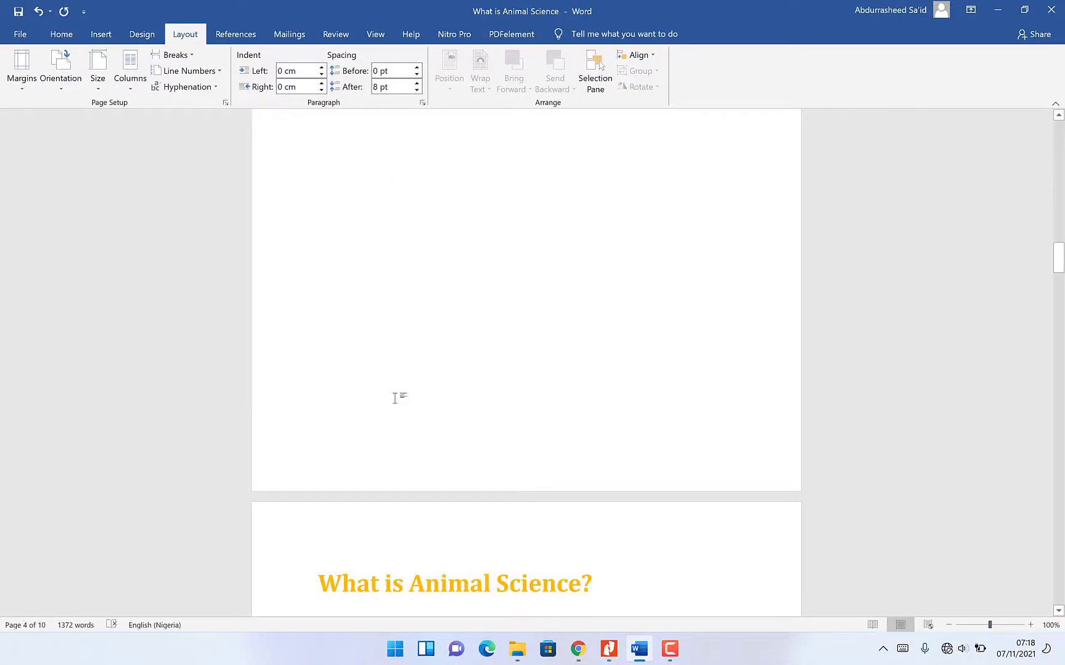
Add Plain Number 2 page numbers at the bottom of the page, starting from the section with the "What is Animal Science?" heading
scroll(459, 480, "down", 5)
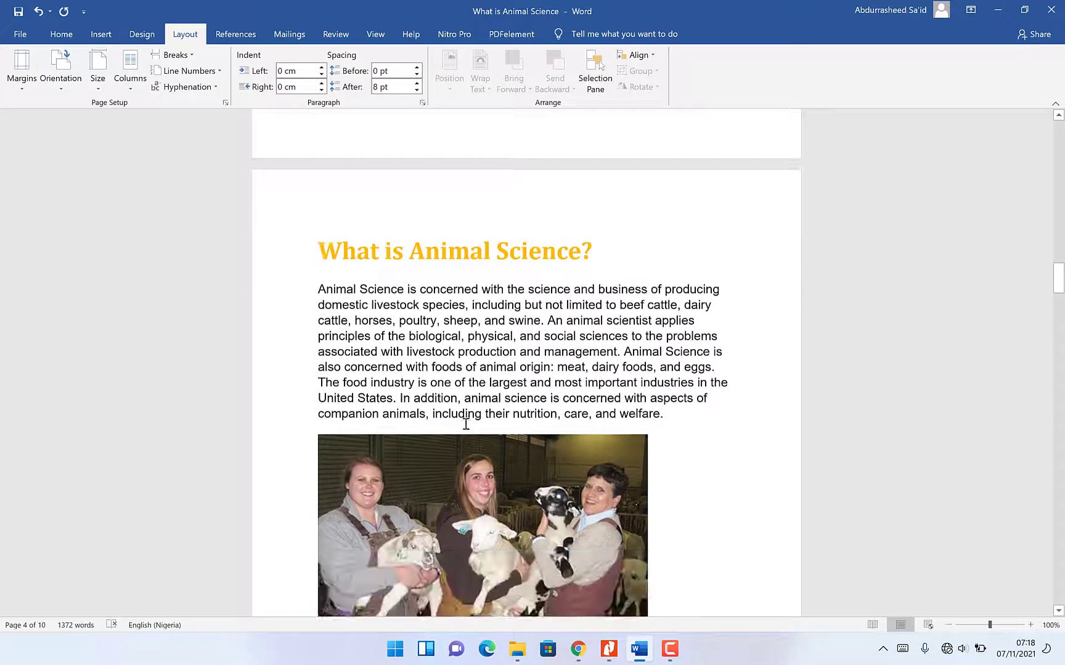
scroll(462, 416, "up", 10)
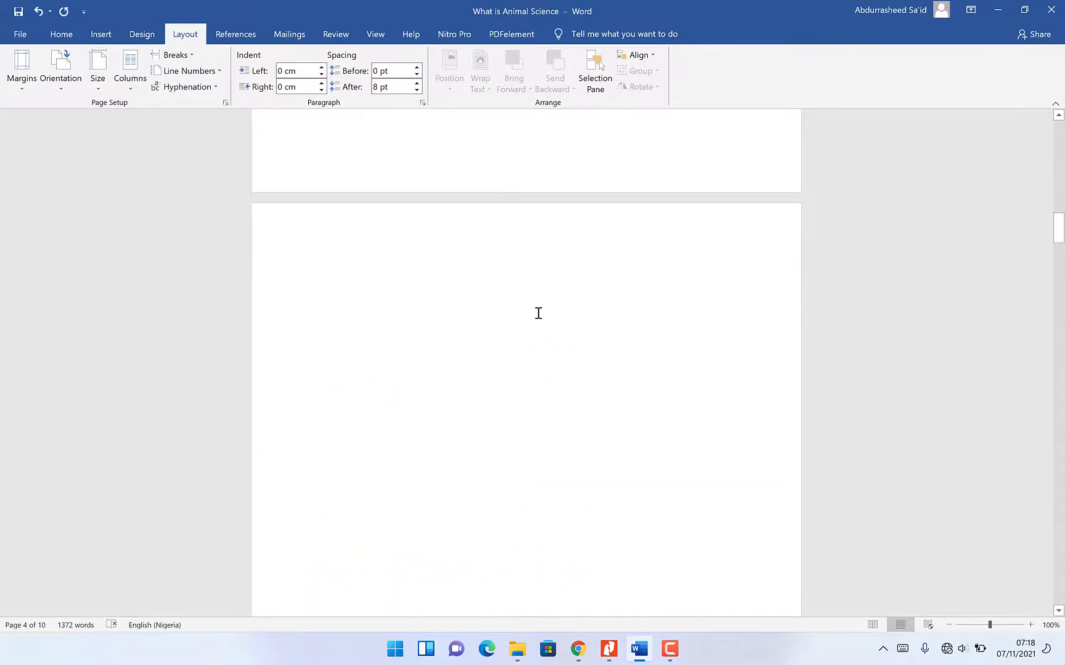
scroll(575, 256, "up", 15)
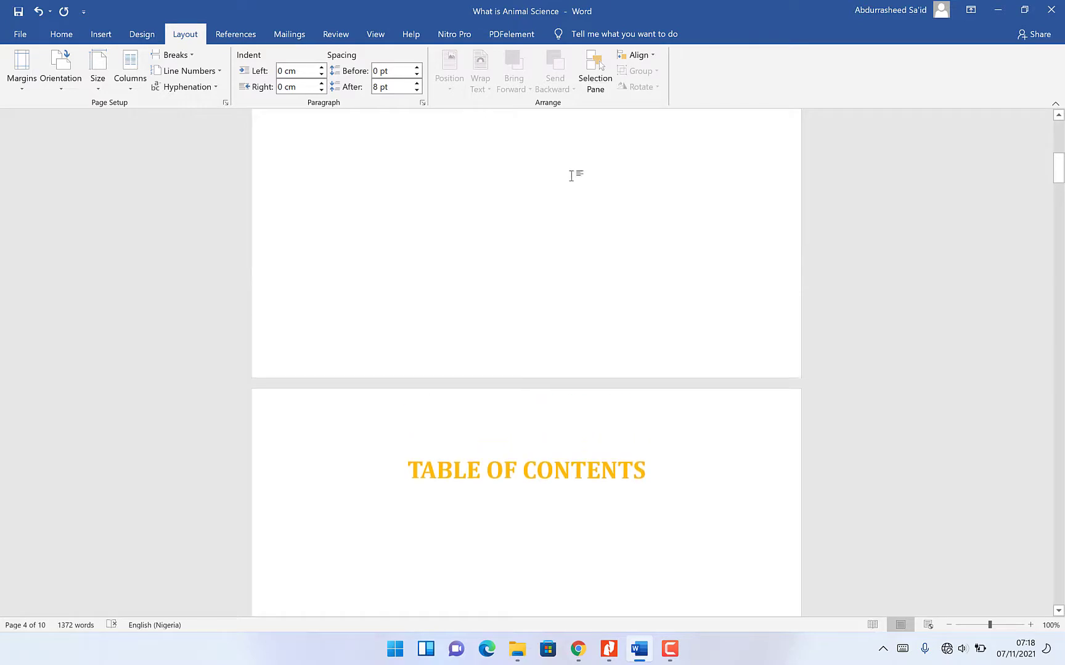
scroll(575, 177, "down", 10)
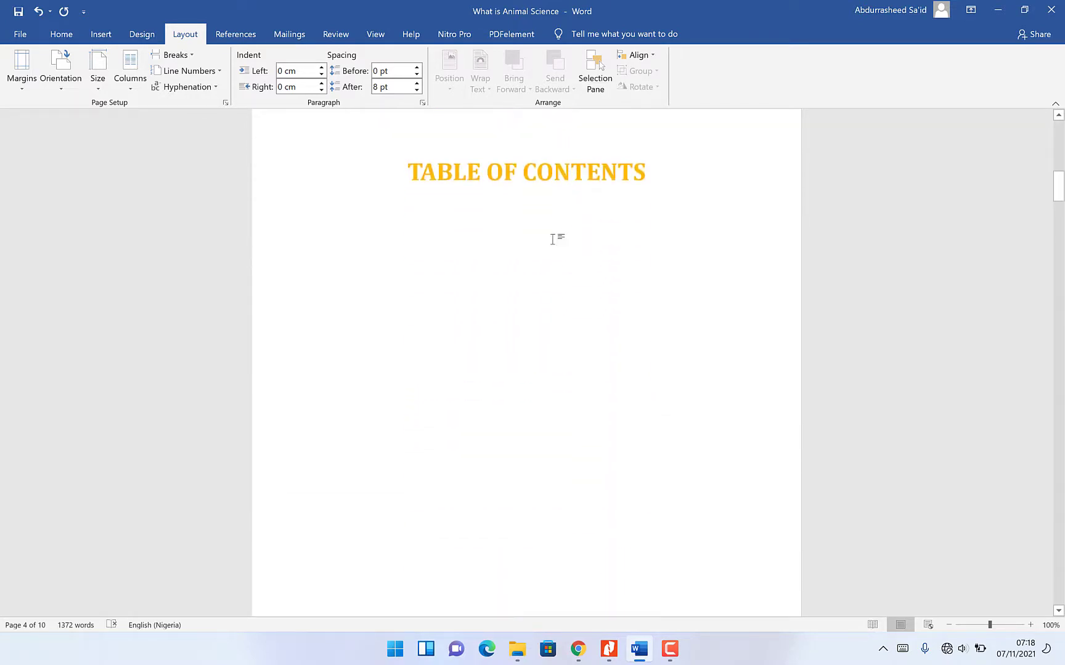
scroll(554, 239, "down", 9)
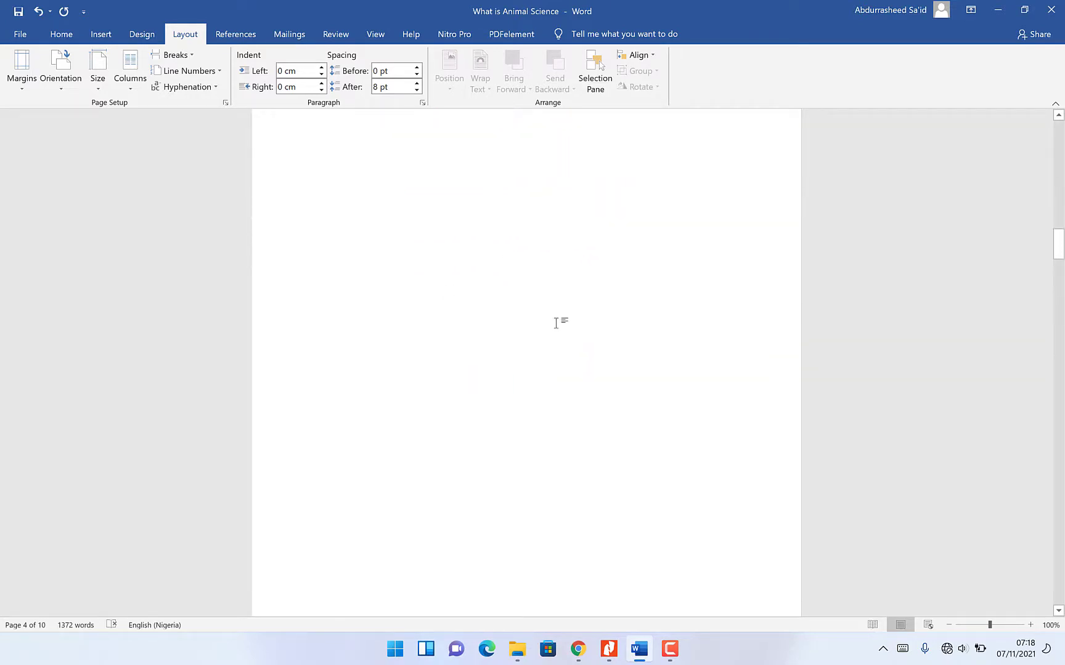
scroll(426, 453, "down", 3)
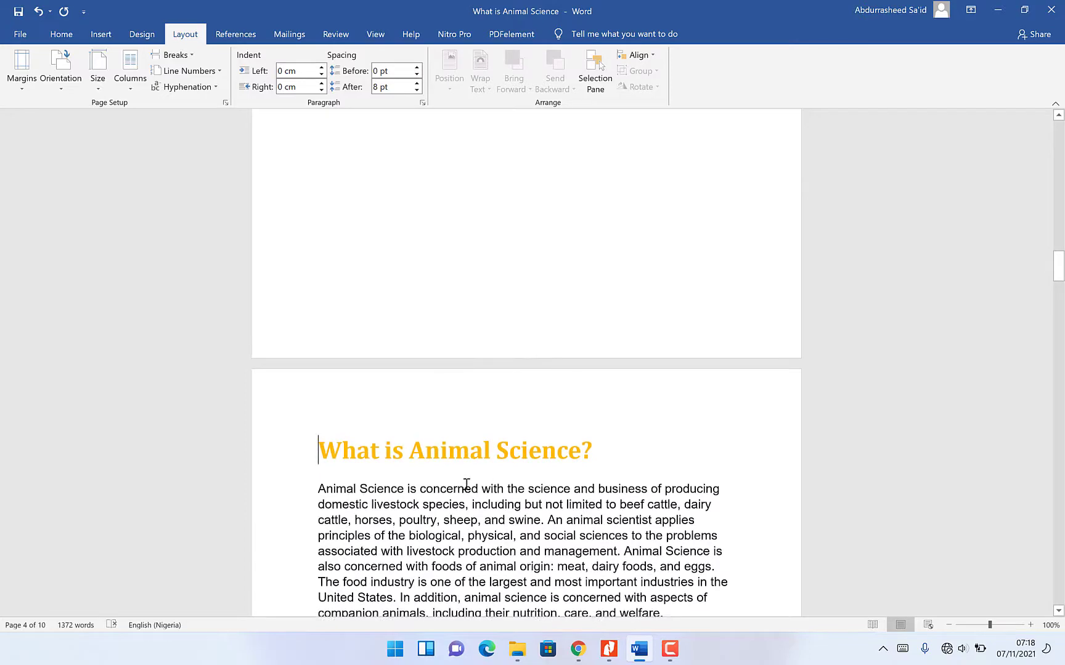
left_click(96, 35)
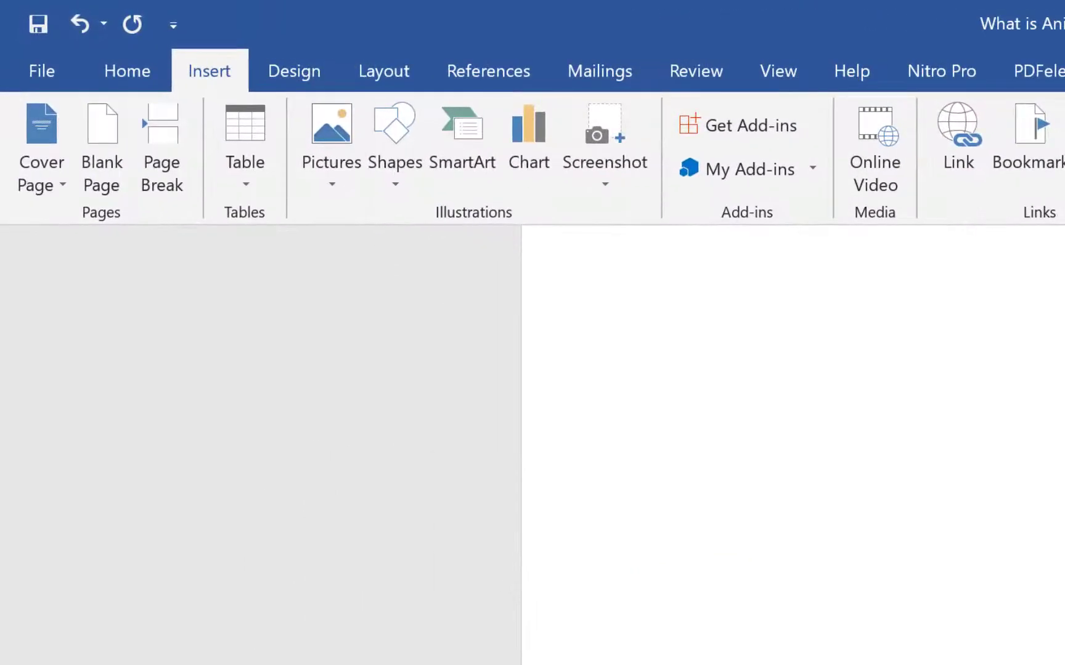
left_click(918, 179)
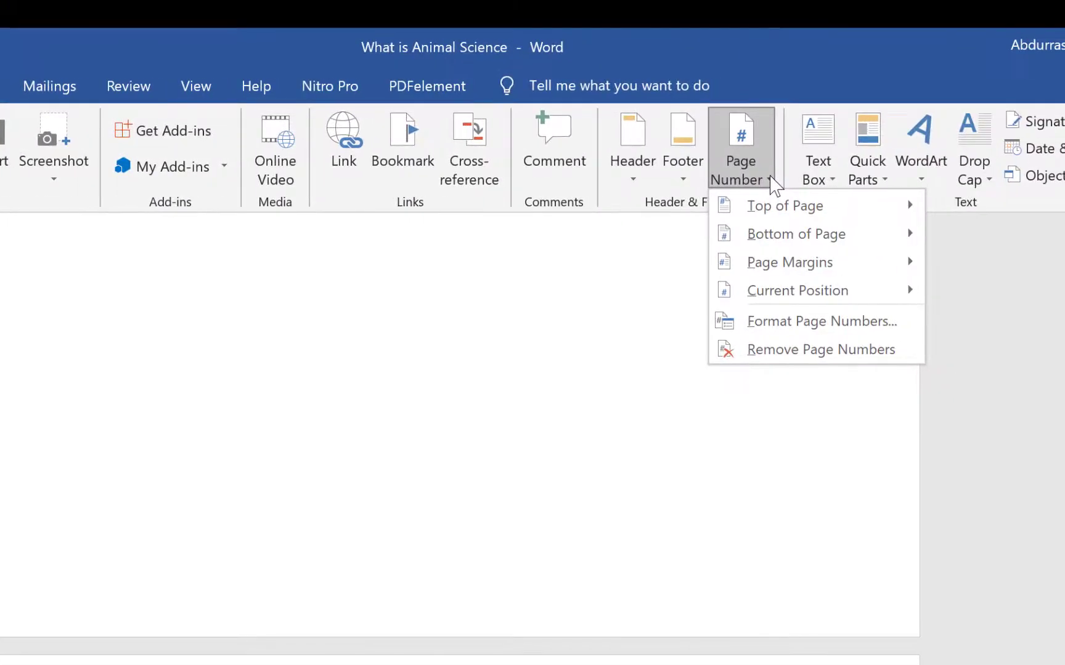
mouse_move(780, 242)
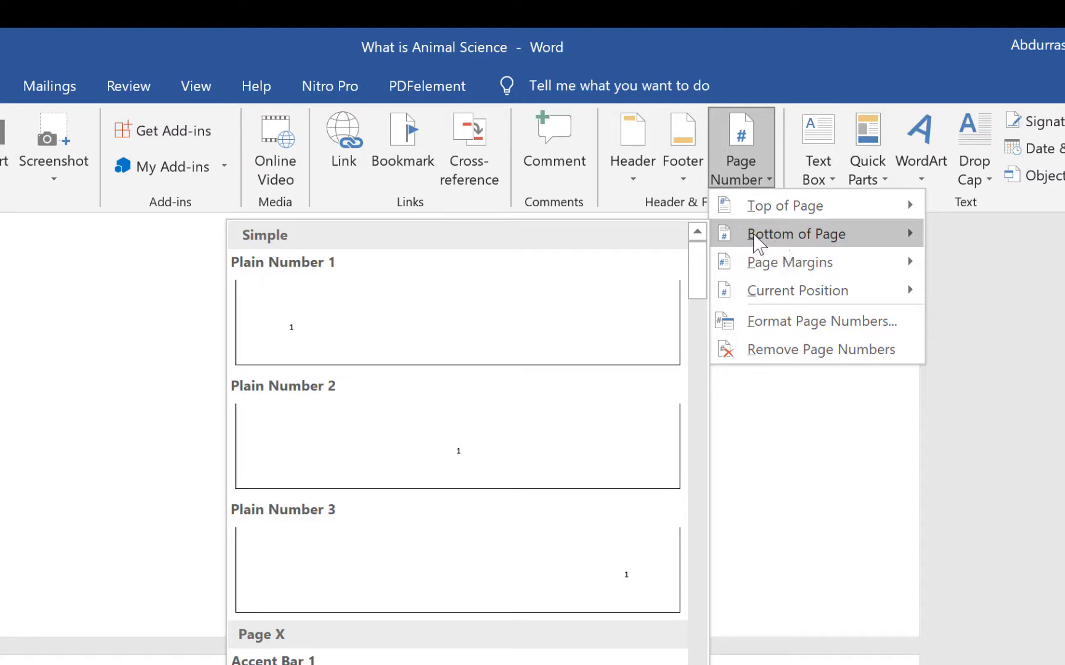
left_click(486, 445)
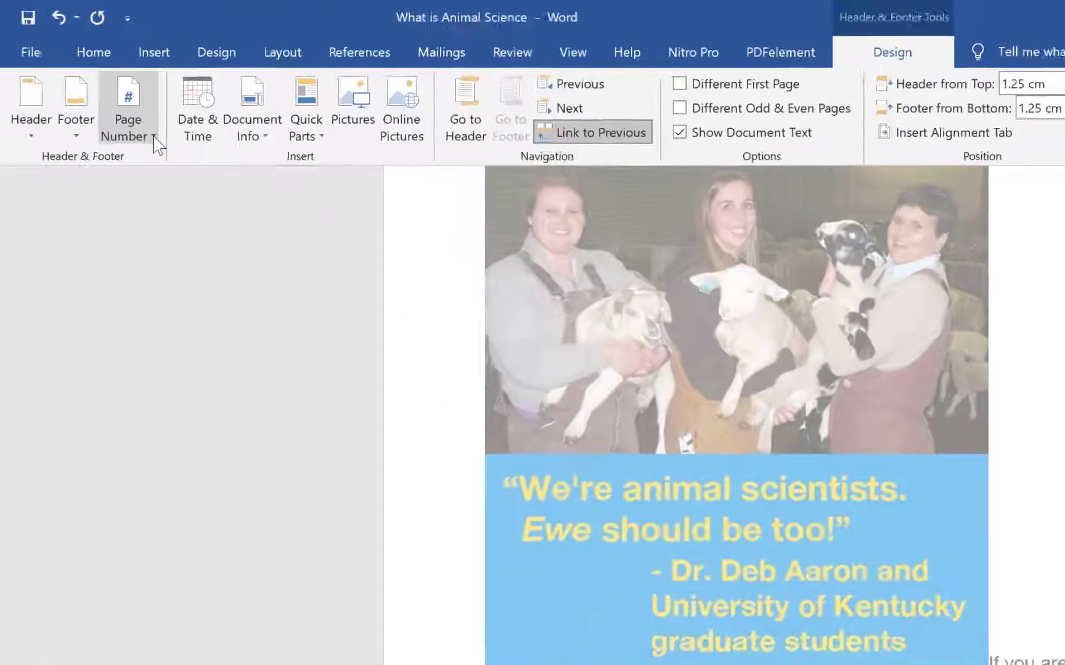
Format this section's page numbers to start at 1, using the 1, 2, 3, ... number format
left_click(101, 90)
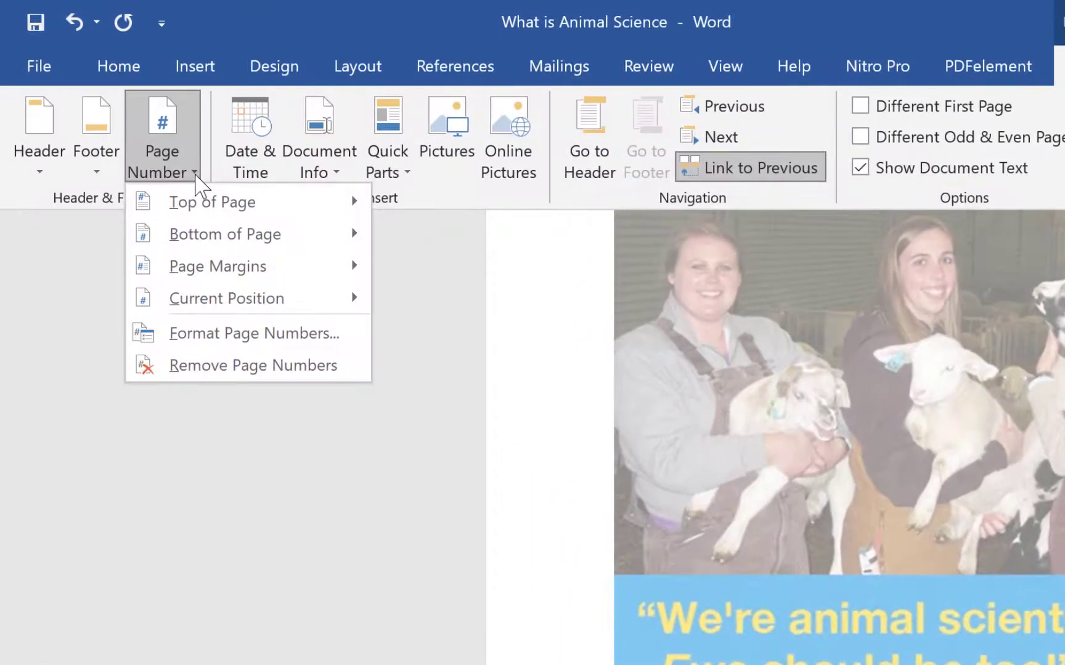
left_click(256, 345)
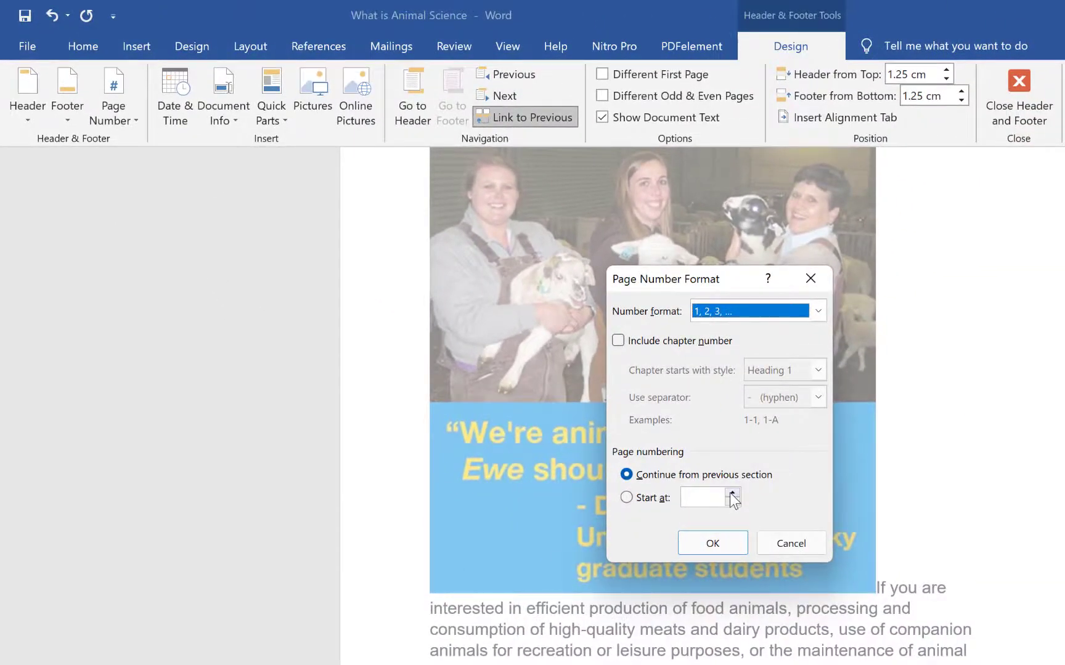
left_click(732, 494)
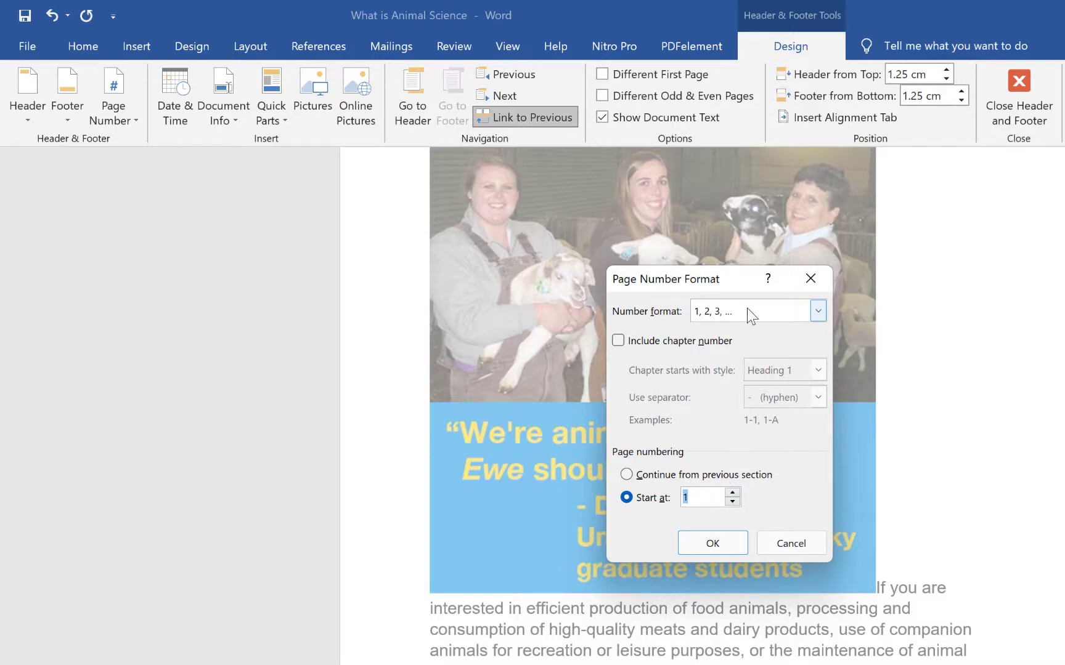
left_click(817, 312)
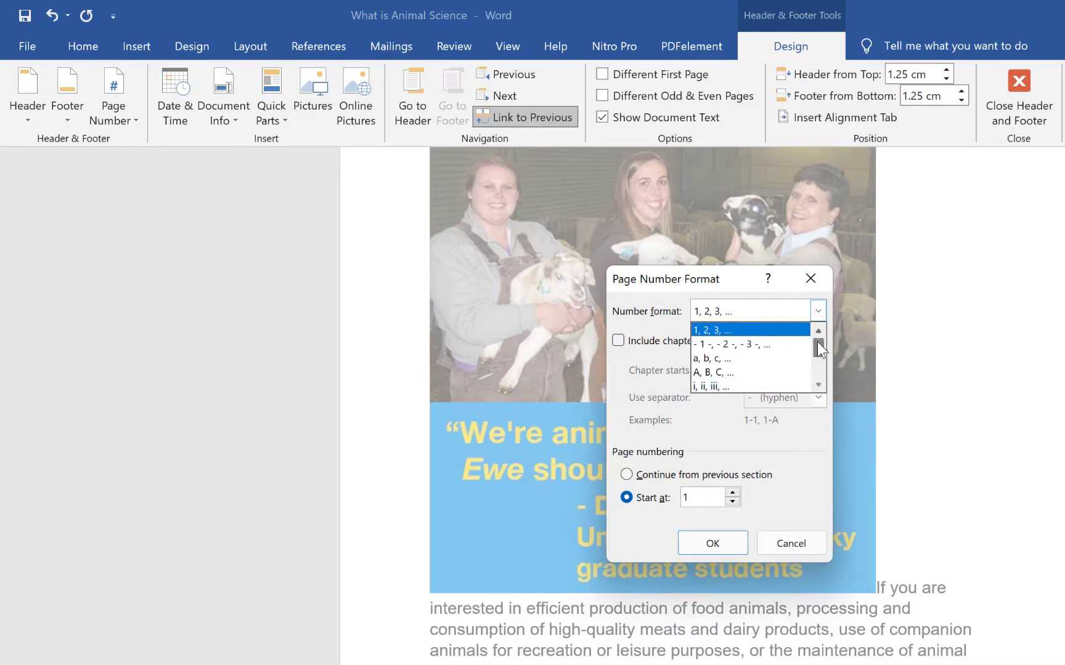
mouse_move(818, 347)
left_mouse_down()
mouse_move(821, 379)
mouse_move(821, 342)
left_mouse_up()
left_click(637, 313)
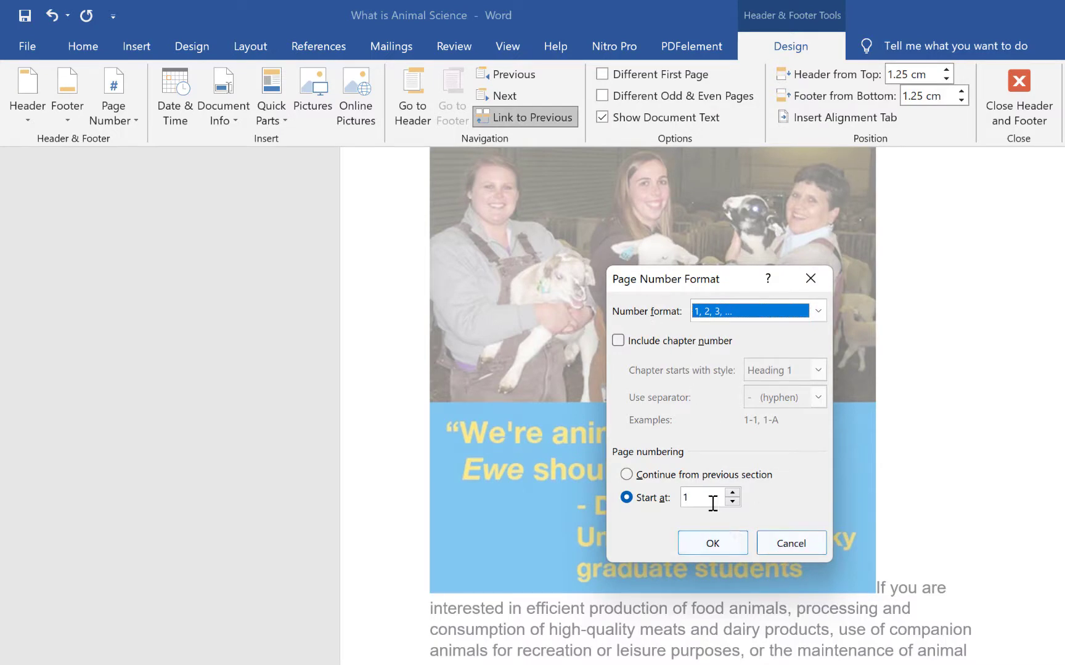
left_click(709, 544)
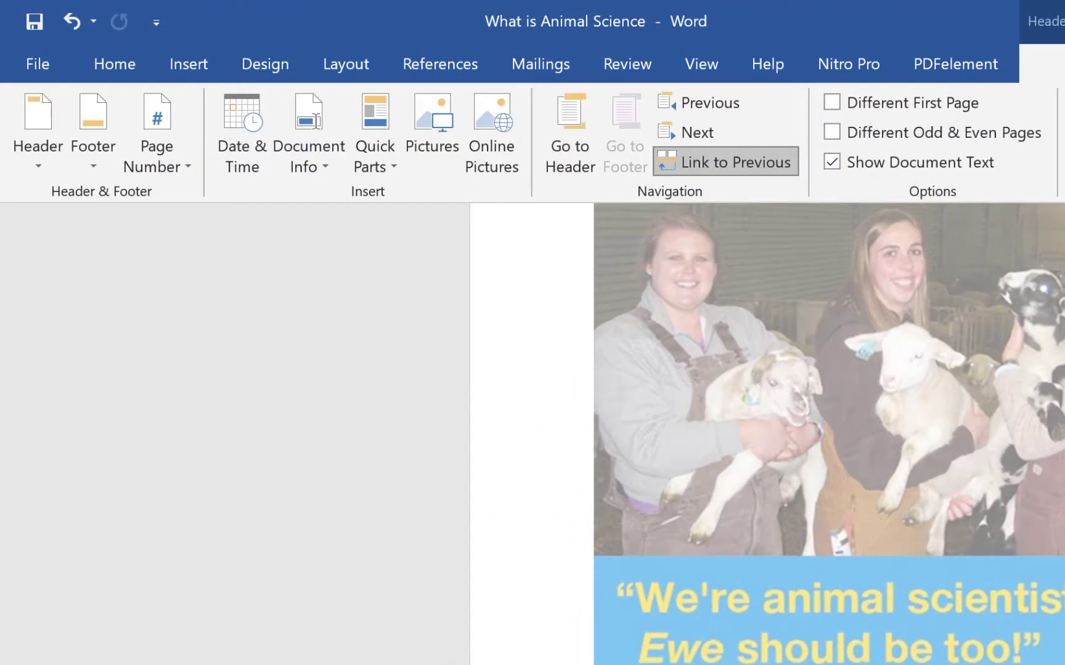
Unlink the "What is Animal Science?" section's footer from the previous section, and delete the page number from the preceding section's footer
left_click(710, 162)
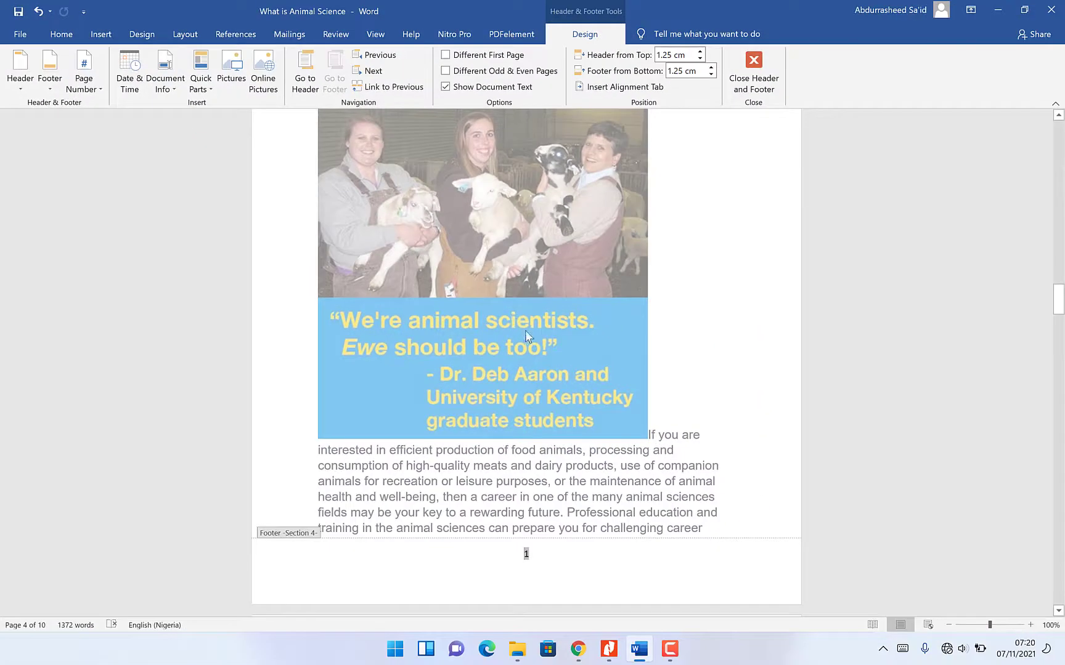
scroll(534, 344, "up", 10)
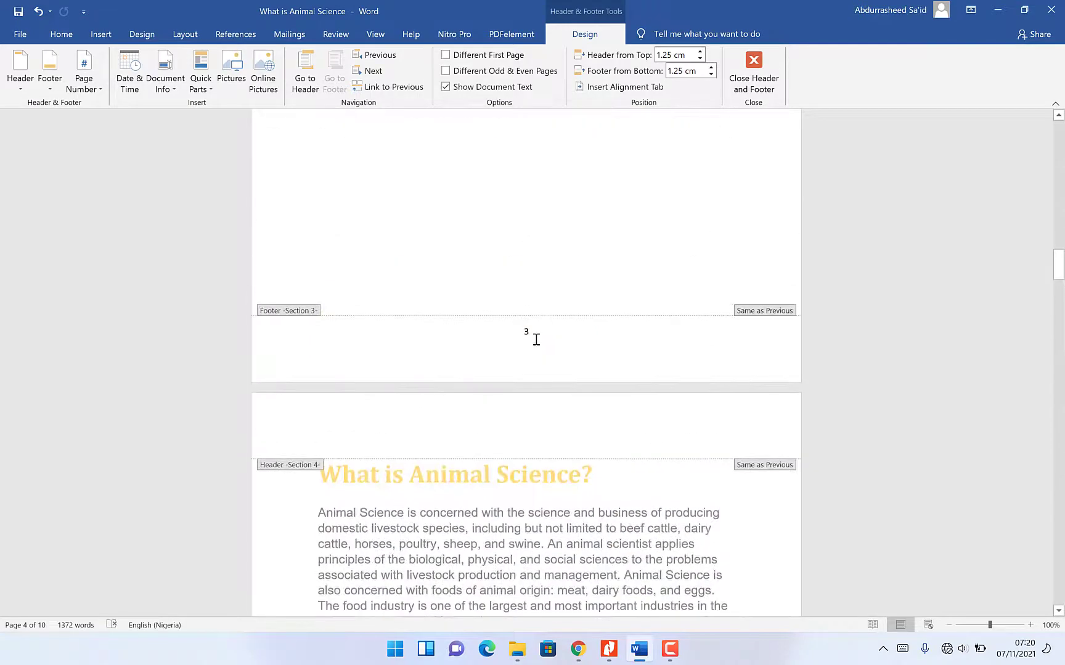
left_click(531, 330)
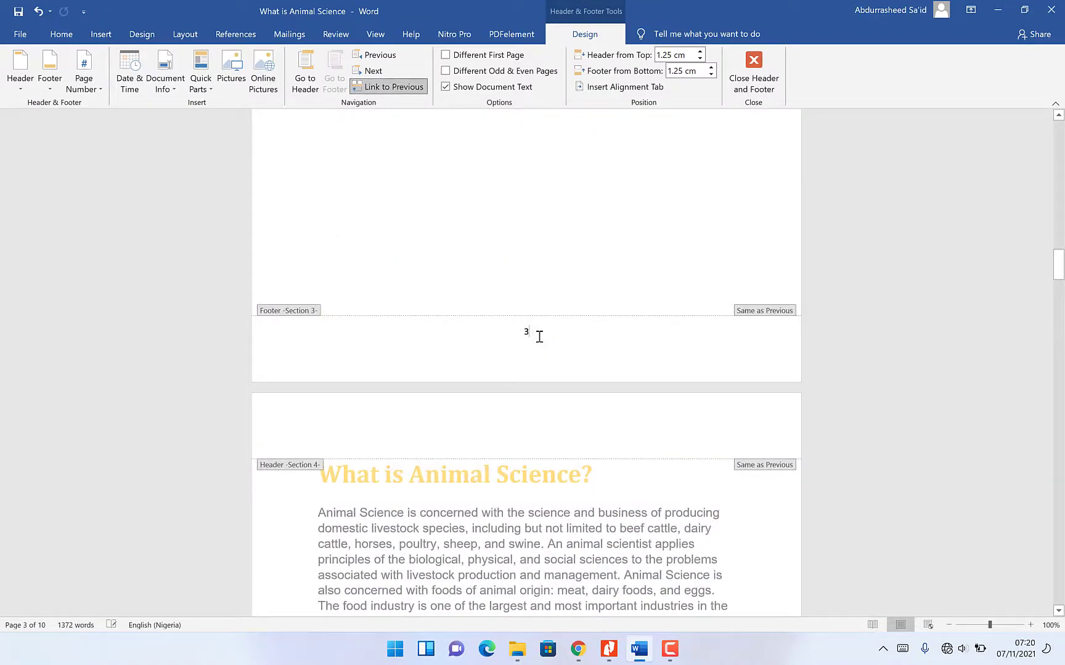
double_click(540, 336)
scroll(531, 331, "up", 10)
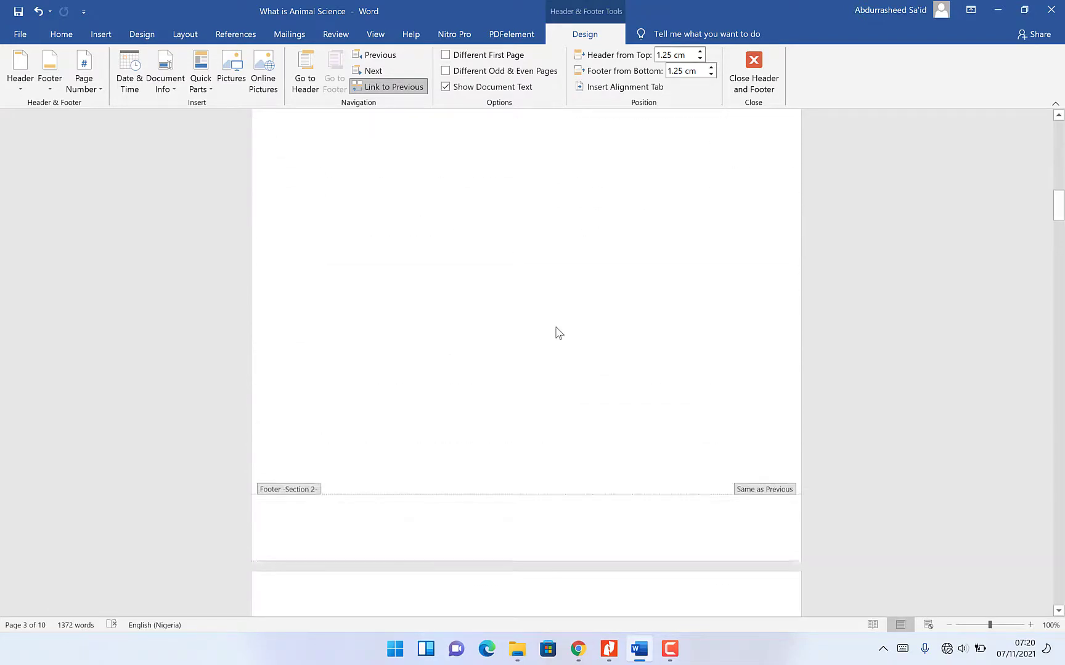
scroll(558, 333, "up", 10)
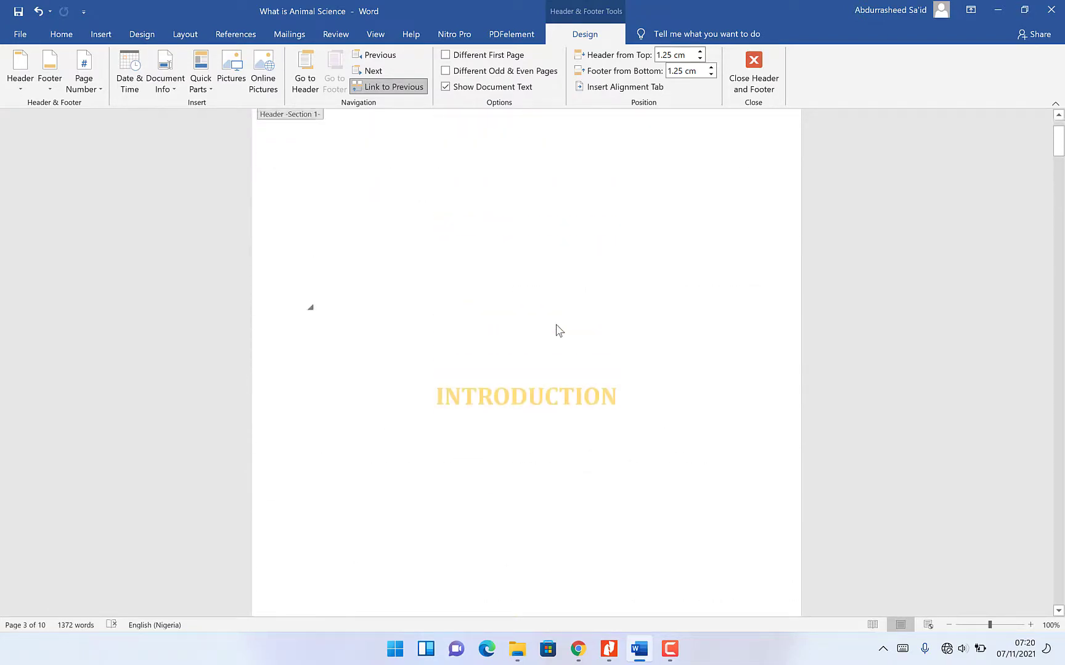
scroll(557, 330, "up", 2)
double_click(594, 342)
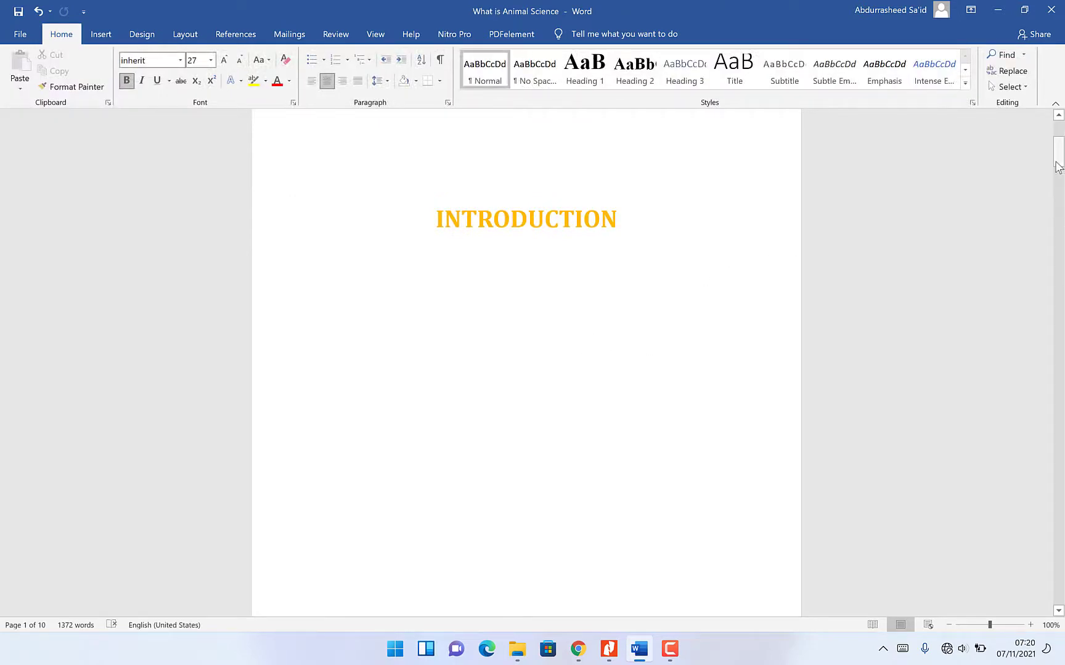
Examine the page numbers at 50% zoom, comparing the introduction and table of contents pages with those from "What is Animal Science?" onward
left_click(952, 625)
left_click(951, 625)
left_click(951, 626)
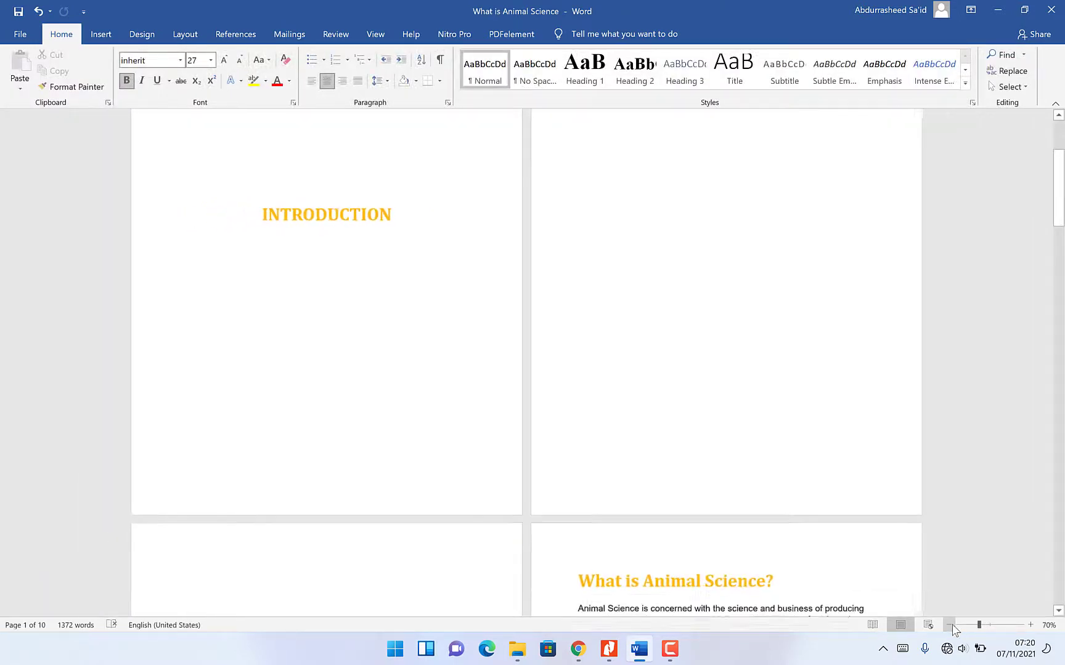
left_click(949, 625)
left_click(949, 625)
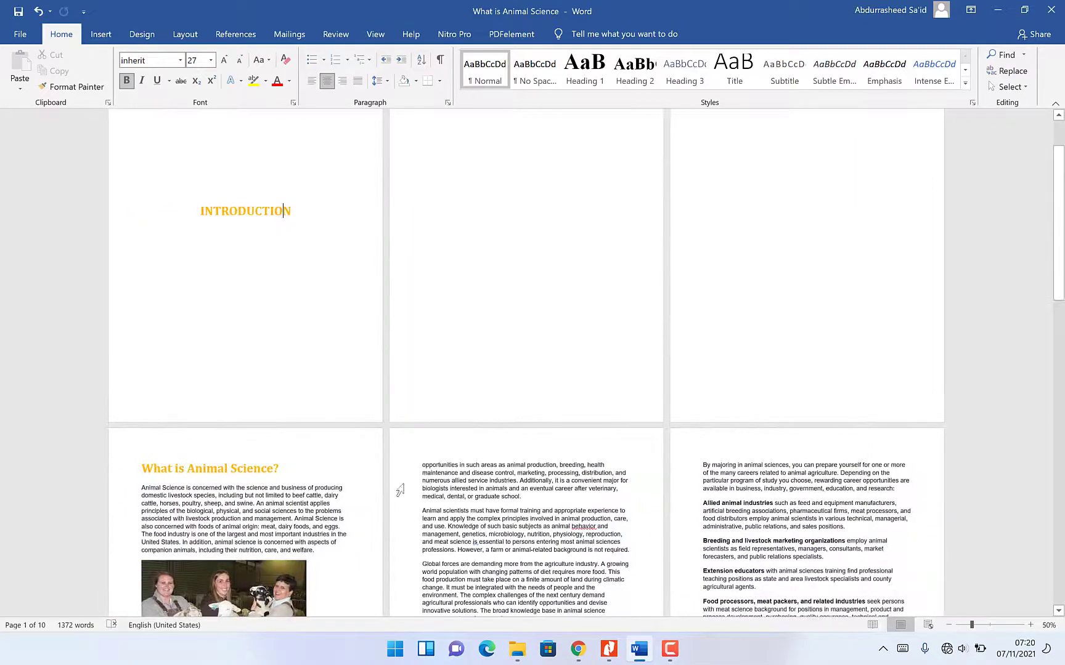
scroll(355, 416, "down", 1)
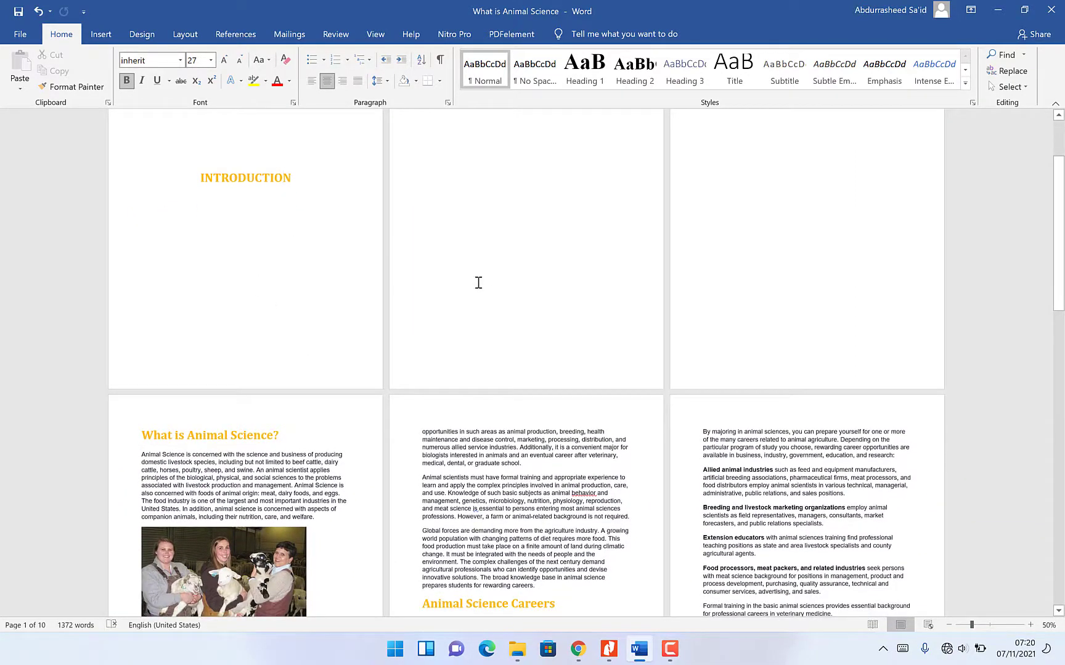
scroll(511, 308, "up", 3)
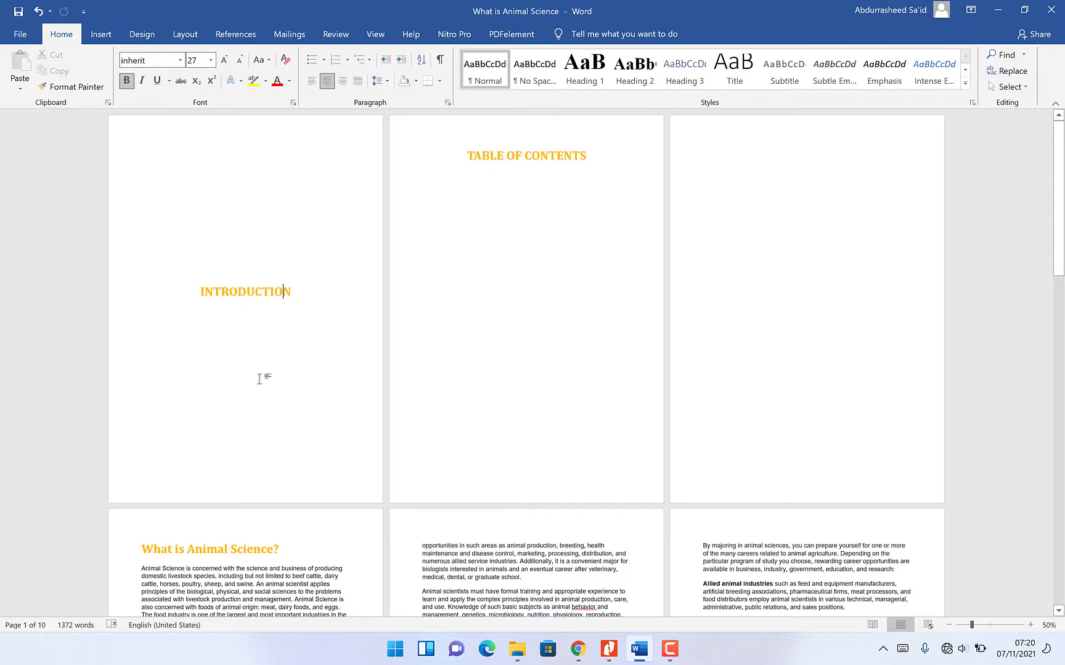
scroll(776, 453, "down", 10)
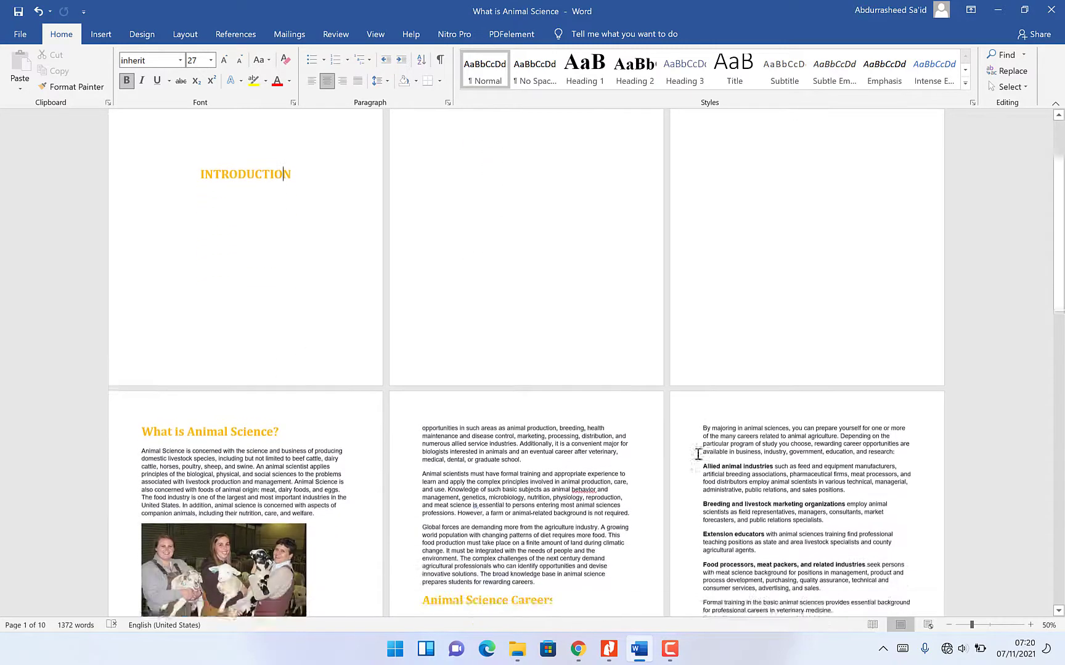
scroll(325, 437, "down", 1)
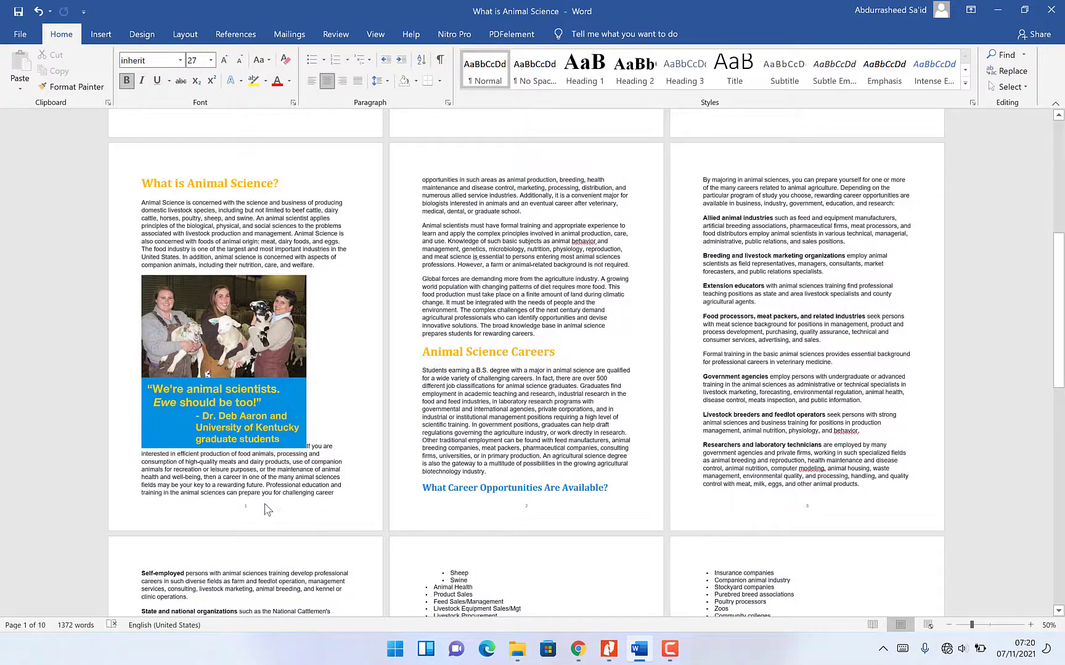
scroll(267, 509, "down", 2)
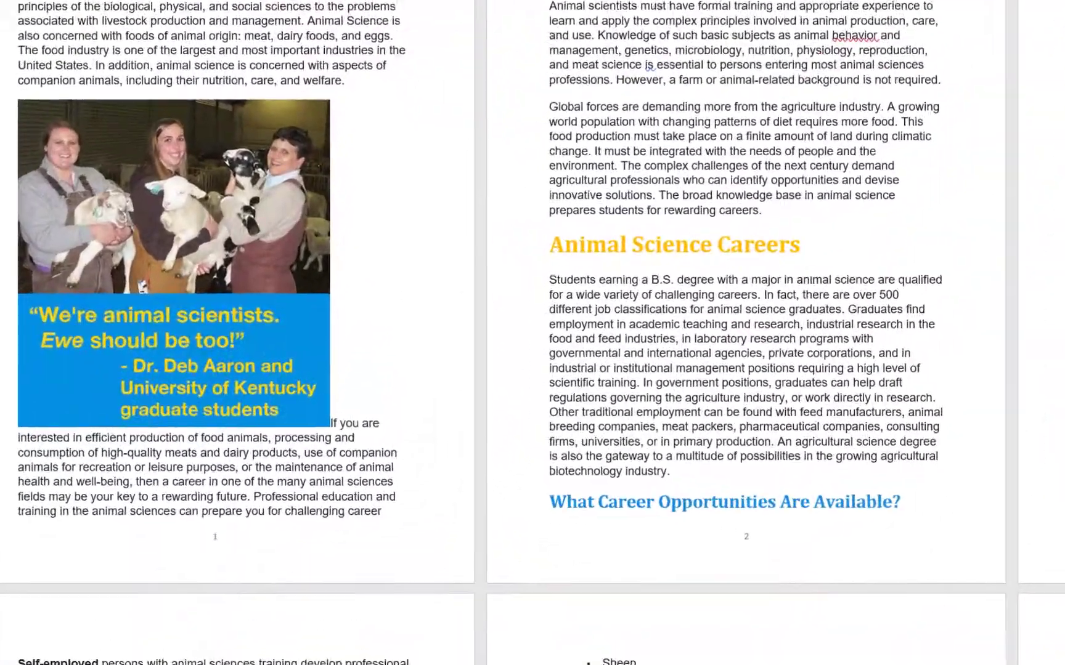
scroll(162, 475, "down", 20)
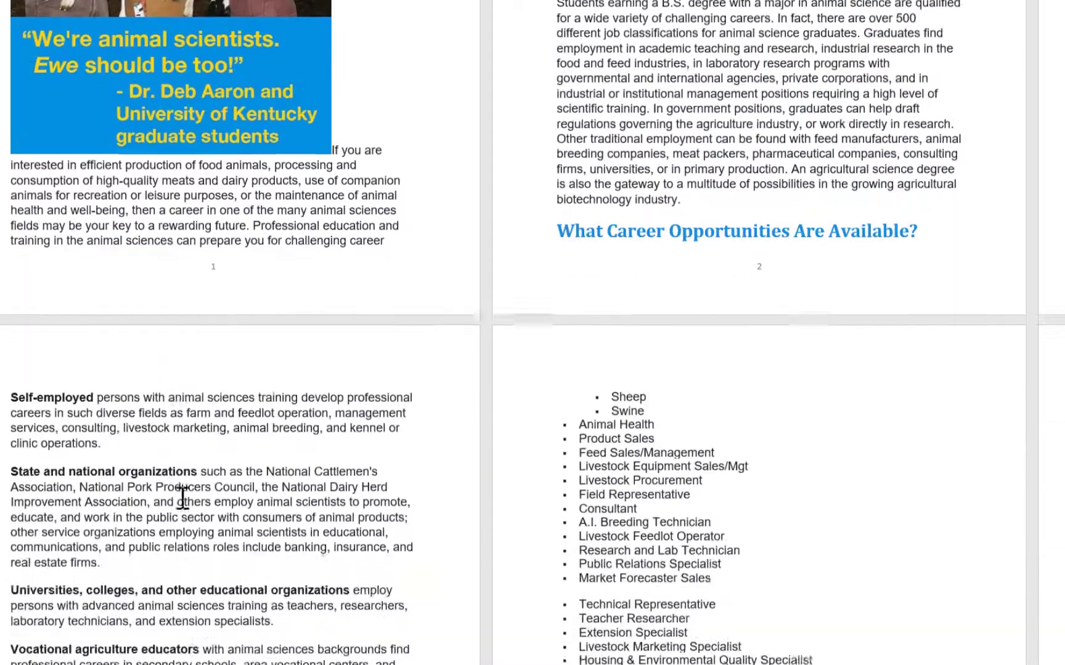
scroll(202, 560, "down", 1)
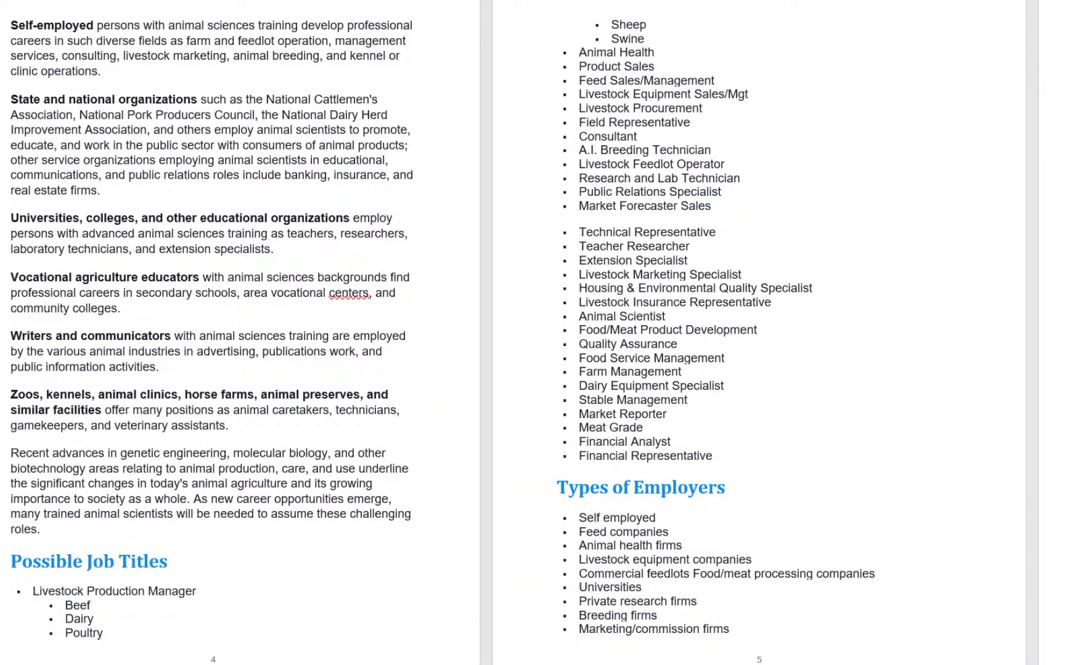
scroll(657, 230, "up", 15)
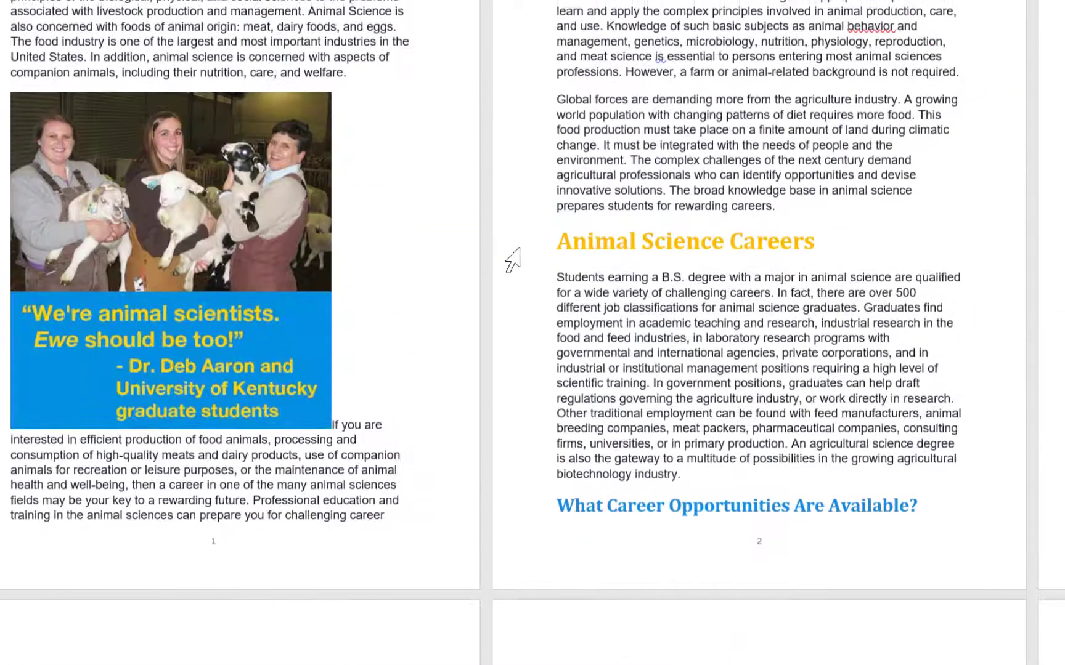
scroll(512, 260, "up", 5)
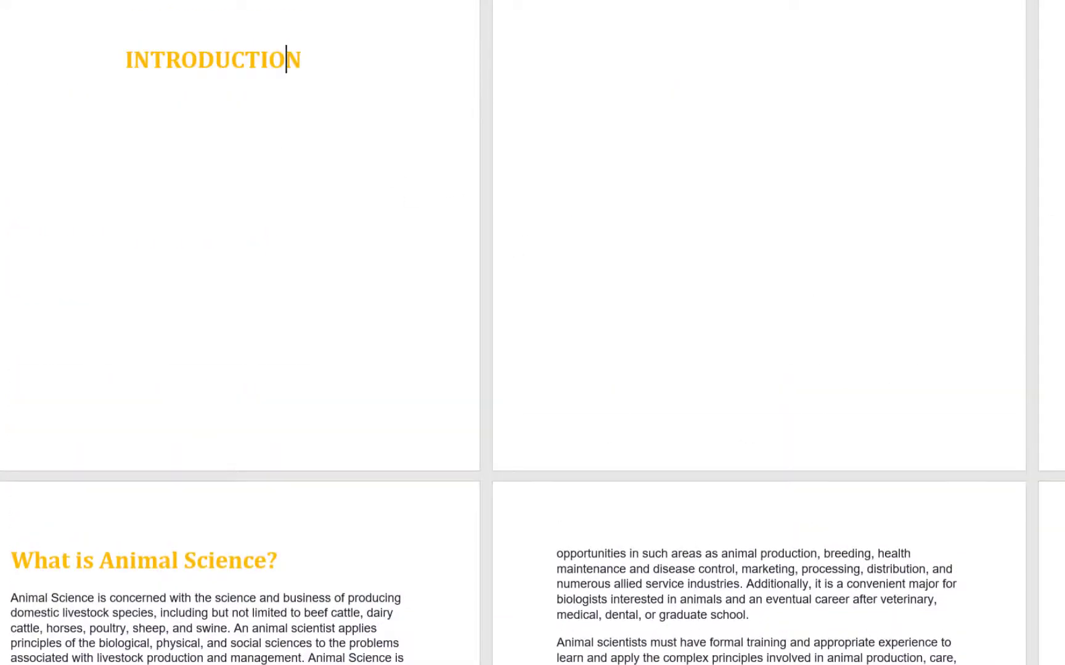
Check the page numbering in the print preview, from the introduction page to the "What is Animal Science?" page
left_click(16, 31)
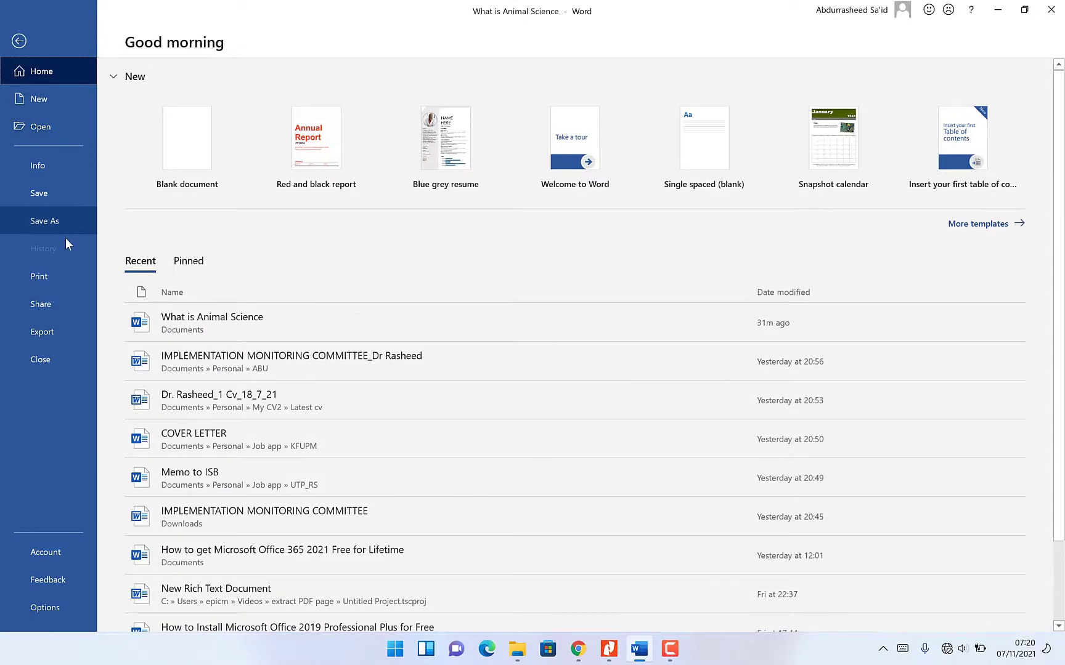
left_click(58, 281)
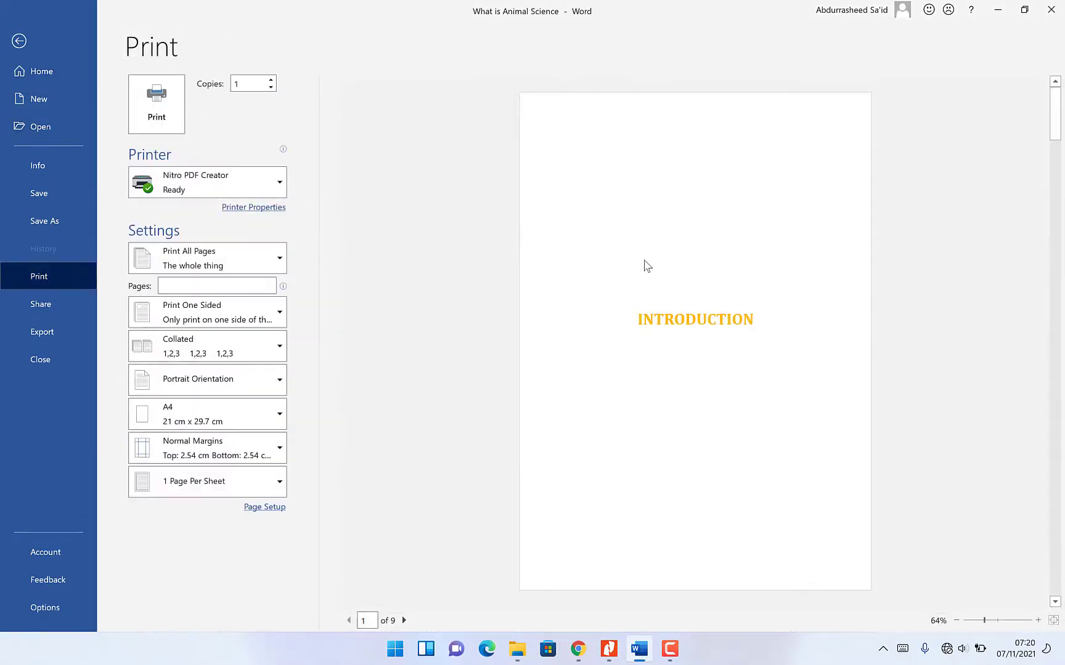
scroll(648, 302, "down", 3)
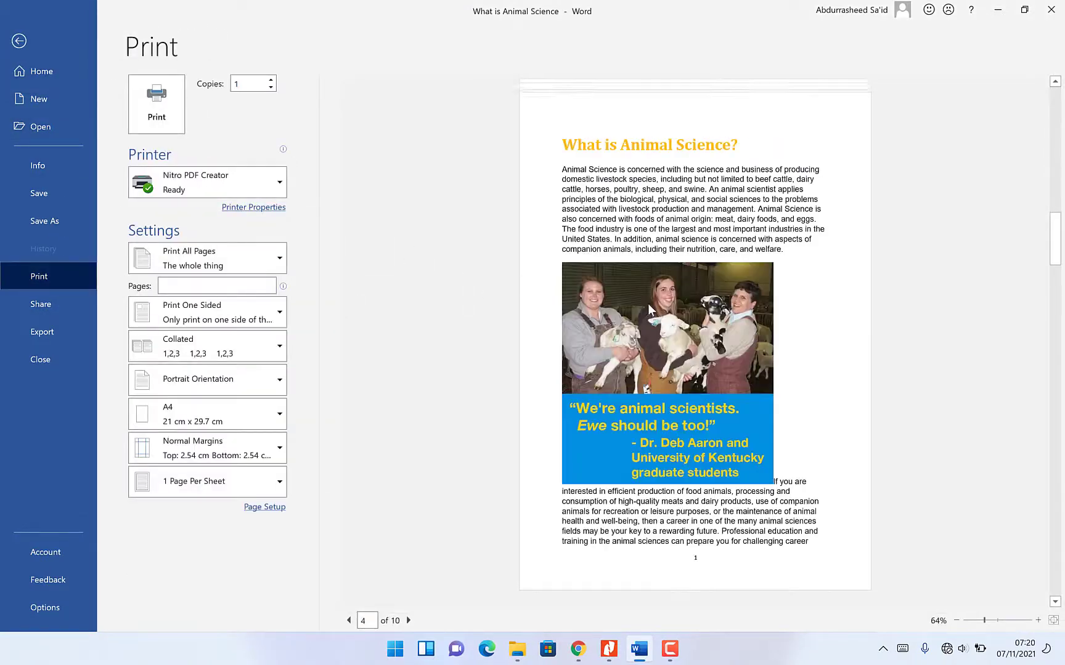